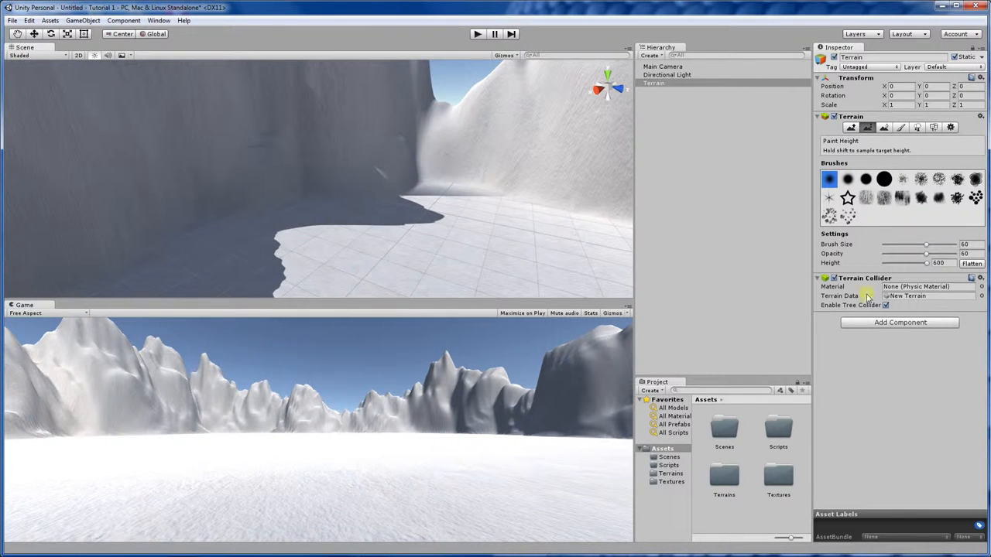
Step: Delete the New Terrain asset from the Terrains folder and remove the Terrain object from the scene
{"action": "double_click", "coordinate": [719, 476]}
{"action": "left_click", "coordinate": [722, 447]}
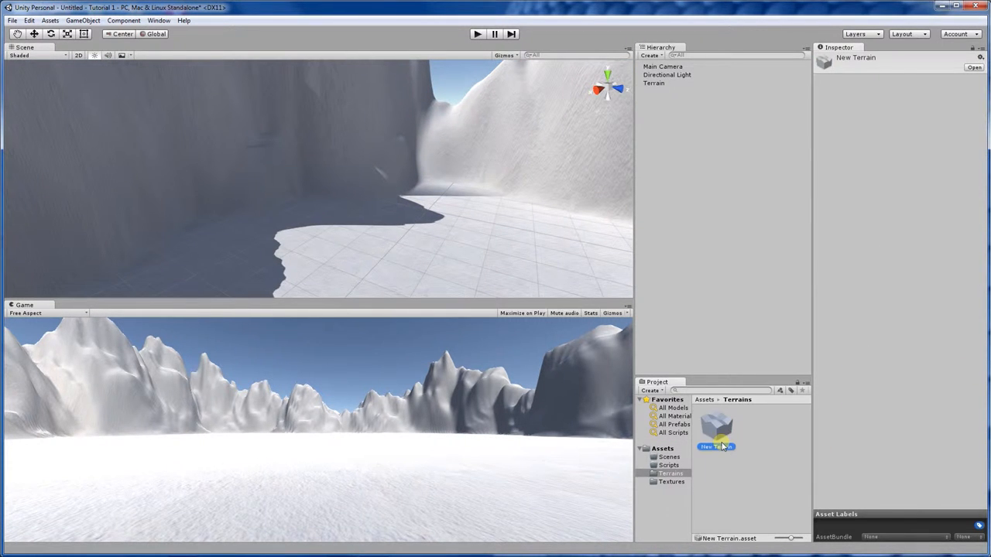
{"action": "key", "text": "Delete"}
{"action": "left_click", "coordinate": [517, 302]}
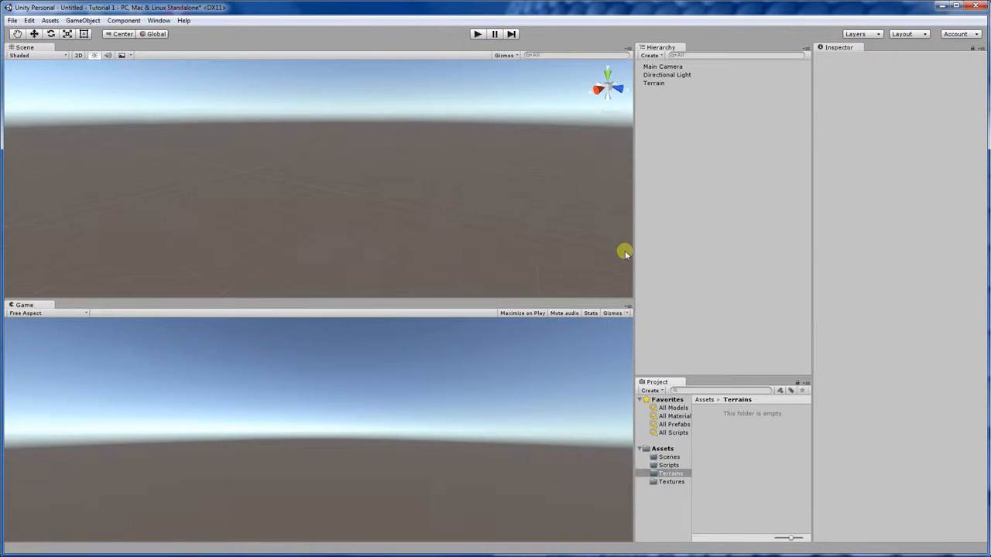
{"action": "left_click", "coordinate": [664, 83]}
{"action": "key", "text": "Delete"}
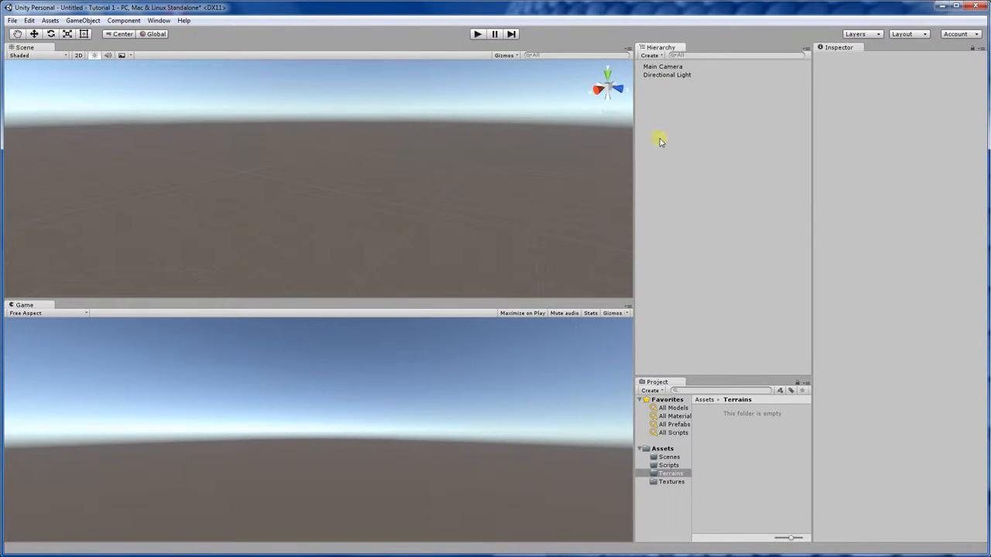
Step: Add a new 3D Terrain object to the scene and frame it in the Scene view
{"action": "left_click_drag", "start_coordinate": [457, 203], "coordinate": [540, 273], "text": "alt"}
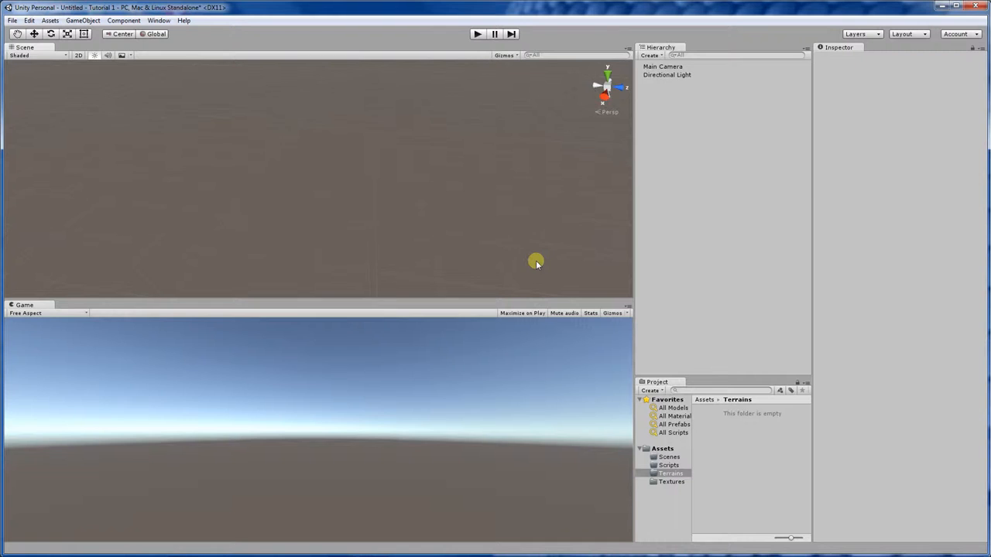
{"action": "left_click", "coordinate": [648, 55]}
{"action": "mouse_move", "coordinate": [672, 90]}
{"action": "left_click", "coordinate": [762, 168]}
{"action": "left_click_drag", "start_coordinate": [529, 172], "coordinate": [531, 245], "text": "alt"}
{"action": "scroll", "coordinate": [539, 232], "scroll_direction": "down", "scroll_amount": 5, "text": "alt"}
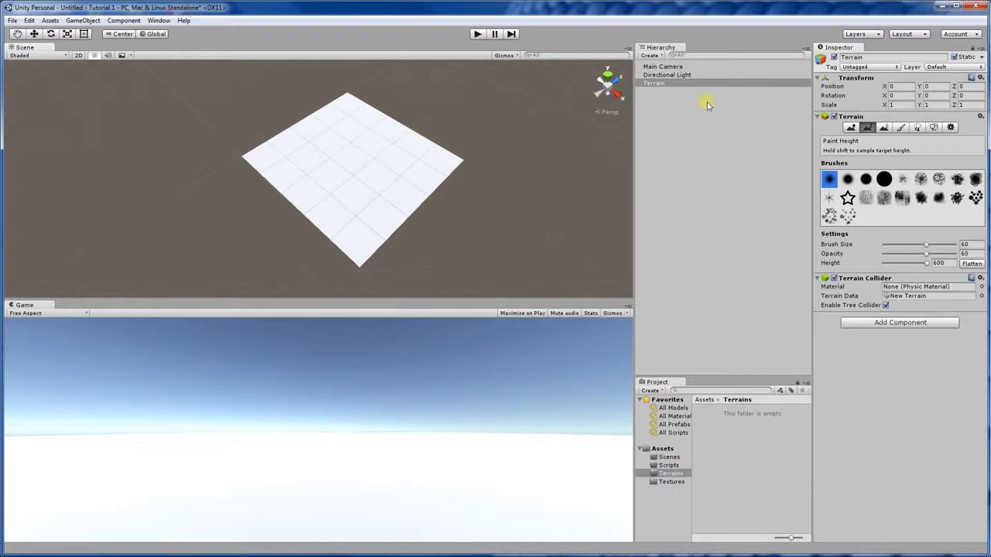
{"action": "left_click", "coordinate": [672, 83]}
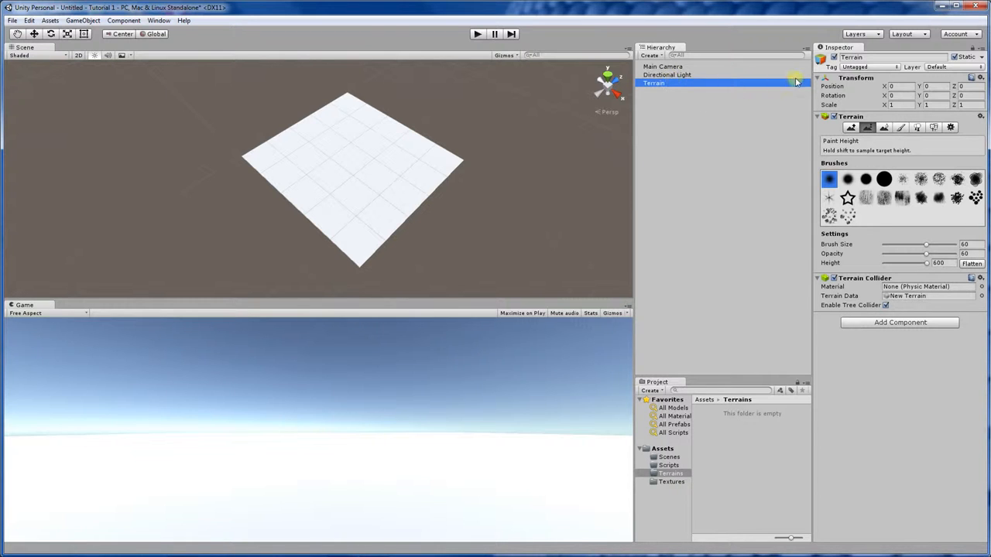
{"action": "left_click", "coordinate": [851, 128]}
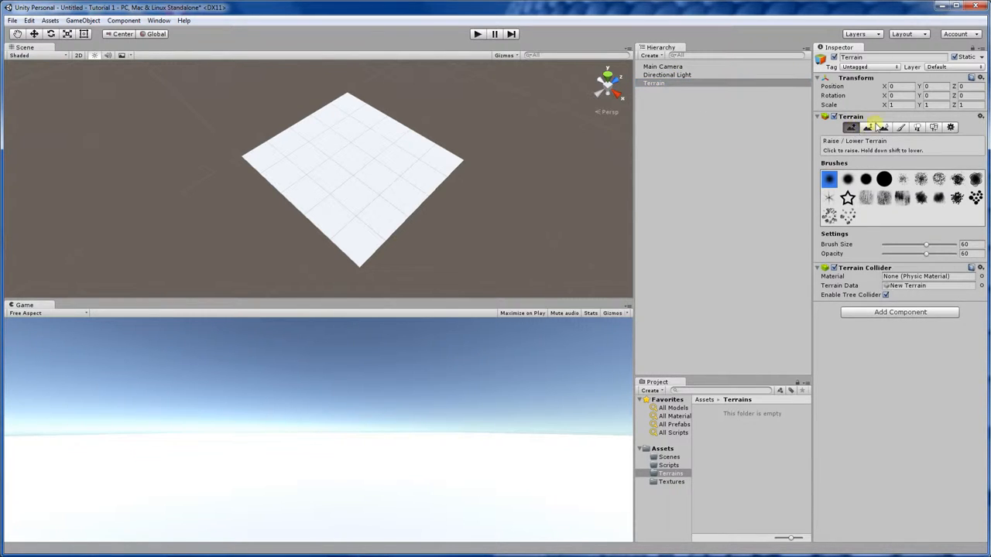
{"action": "left_click", "coordinate": [951, 128]}
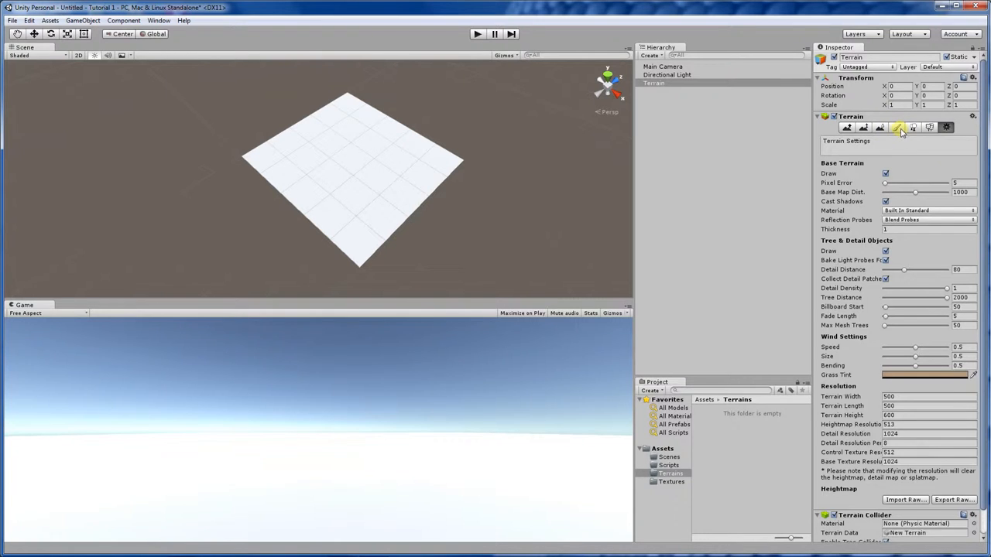
{"action": "left_click", "coordinate": [899, 129]}
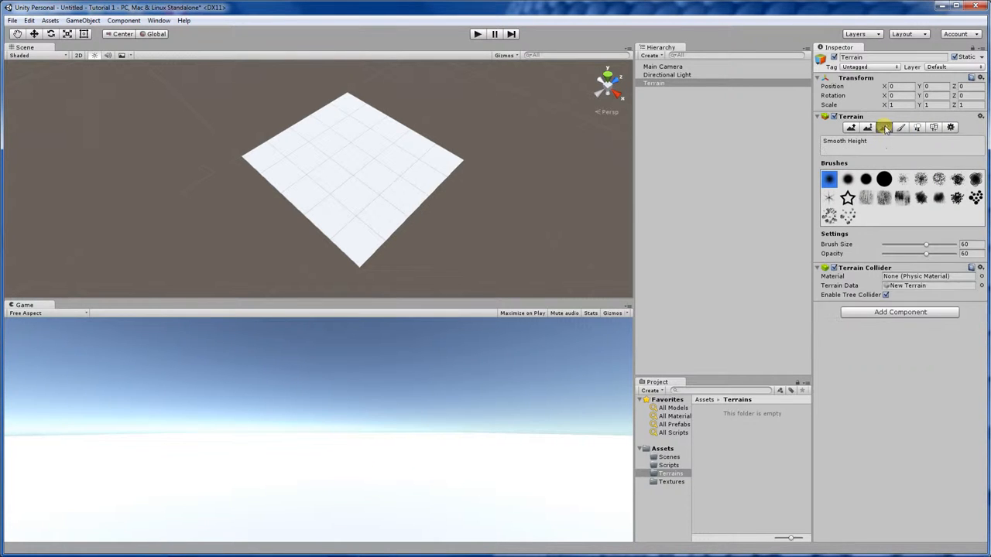
{"action": "left_click", "coordinate": [866, 128]}
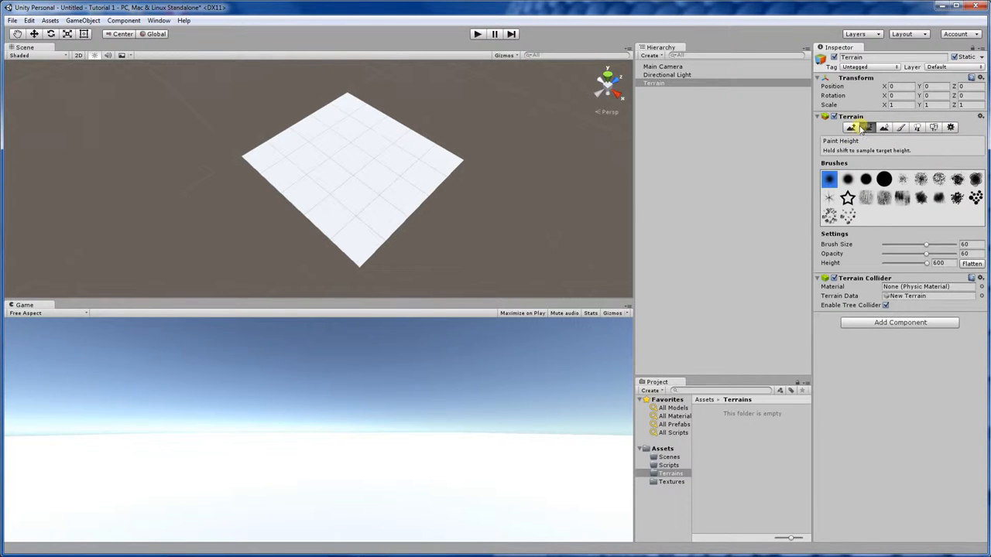
Step: Set the terrain's width and length to 250 in its resolution settings
{"action": "left_click", "coordinate": [951, 129]}
{"action": "scroll", "coordinate": [941, 461], "scroll_direction": "down", "scroll_amount": 1}
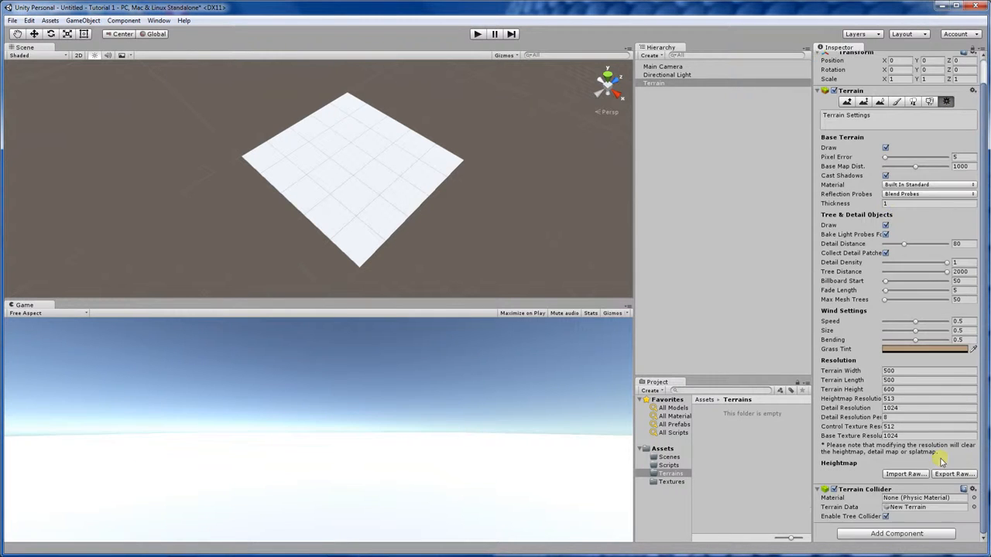
{"action": "left_click", "coordinate": [908, 372]}
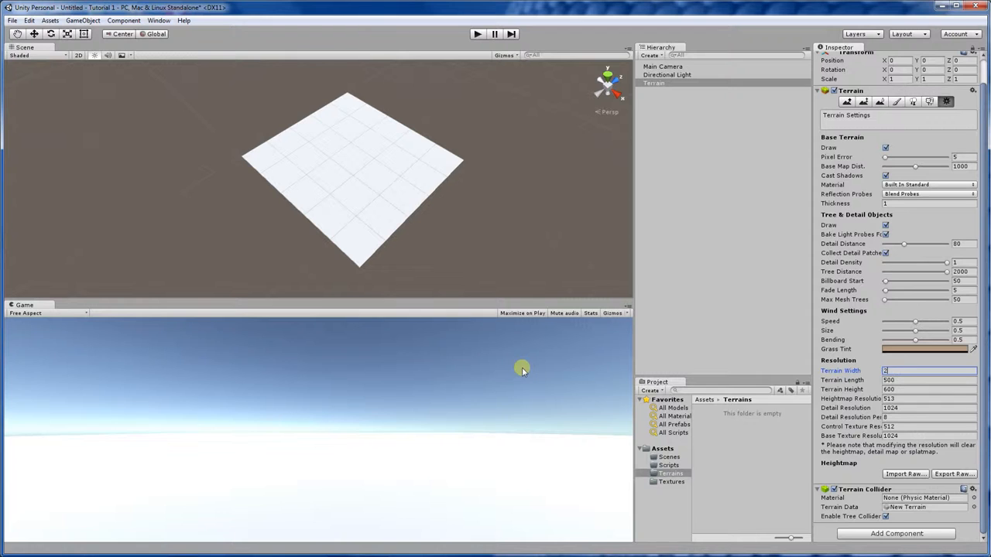
{"action": "type", "text": "250"}
{"action": "key", "text": "Tab"}
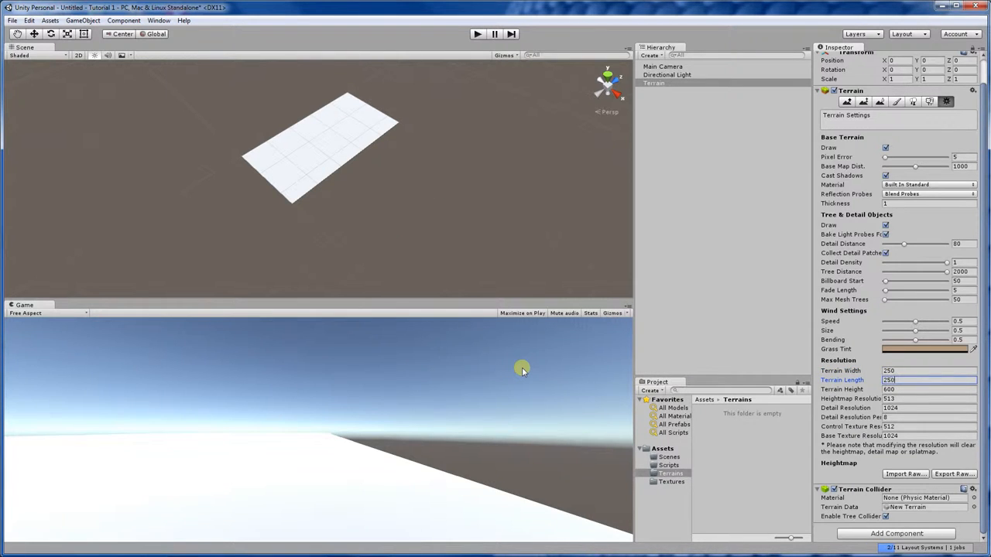
{"action": "type", "text": "250"}
{"action": "left_click", "coordinate": [307, 164]}
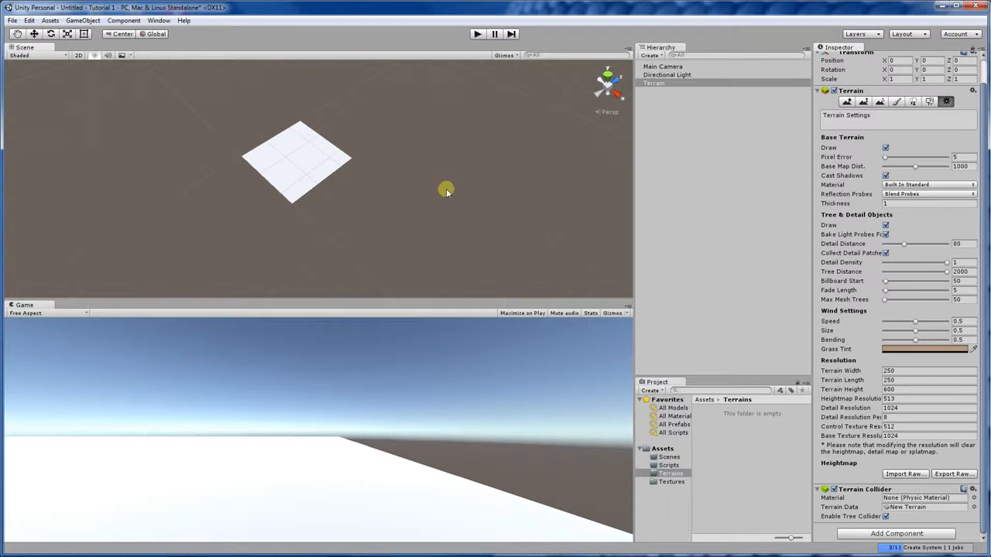
Step: Switch the terrain to the Paint Height tool and set the target height to 210
{"action": "left_click", "coordinate": [661, 83]}
{"action": "left_click", "coordinate": [856, 128]}
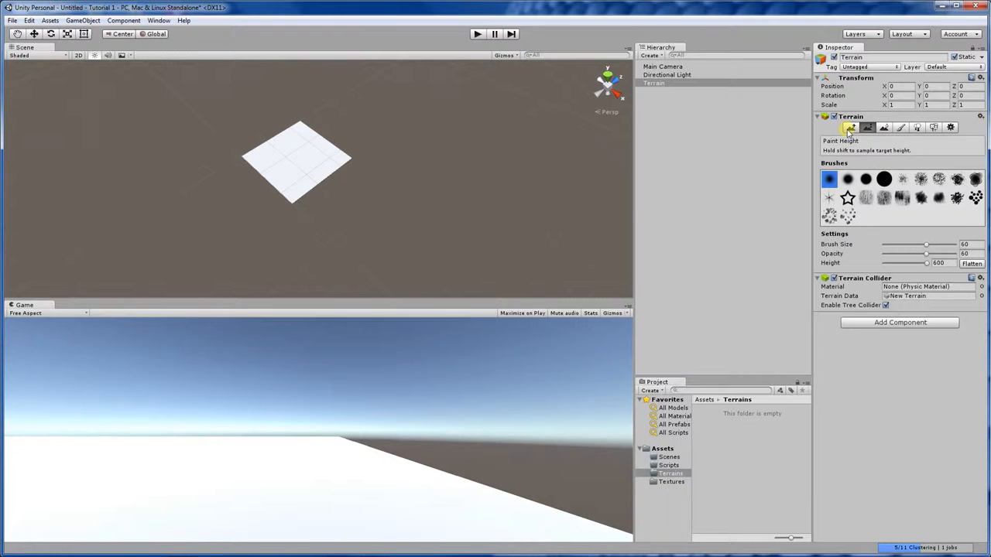
{"action": "left_click", "coordinate": [849, 129]}
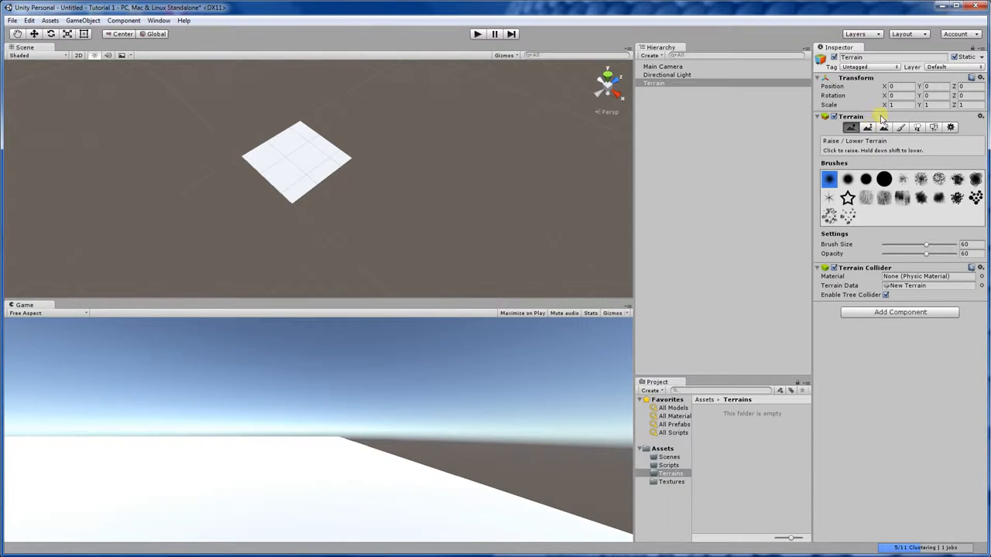
{"action": "left_click", "coordinate": [868, 128]}
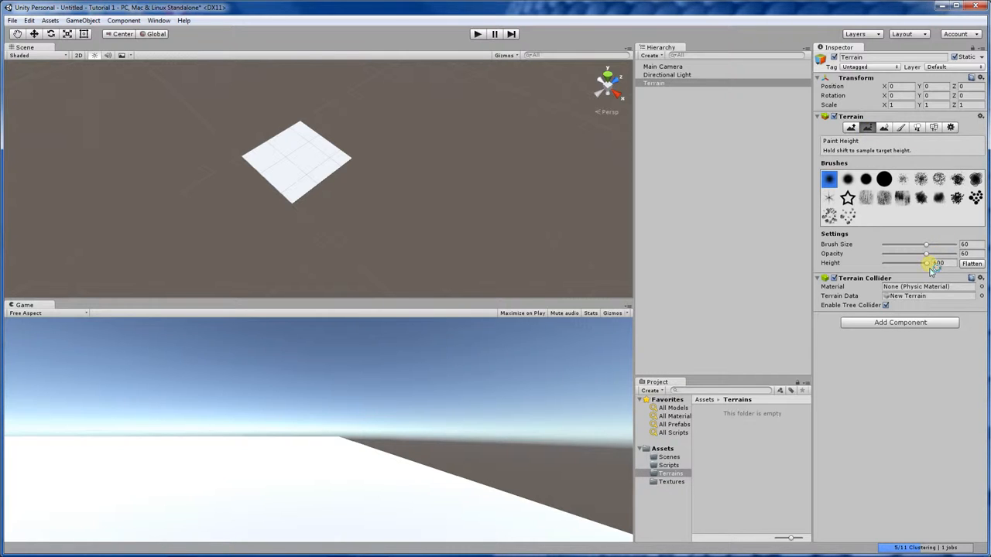
{"action": "left_click_drag", "start_coordinate": [926, 264], "coordinate": [951, 286]}
{"action": "mouse_move", "coordinate": [884, 268]}
{"action": "left_mouse_down"}
{"action": "mouse_move", "coordinate": [897, 268]}
{"action": "mouse_move", "coordinate": [871, 268]}
{"action": "mouse_move", "coordinate": [910, 271]}
{"action": "mouse_move", "coordinate": [897, 263]}
{"action": "left_mouse_up"}
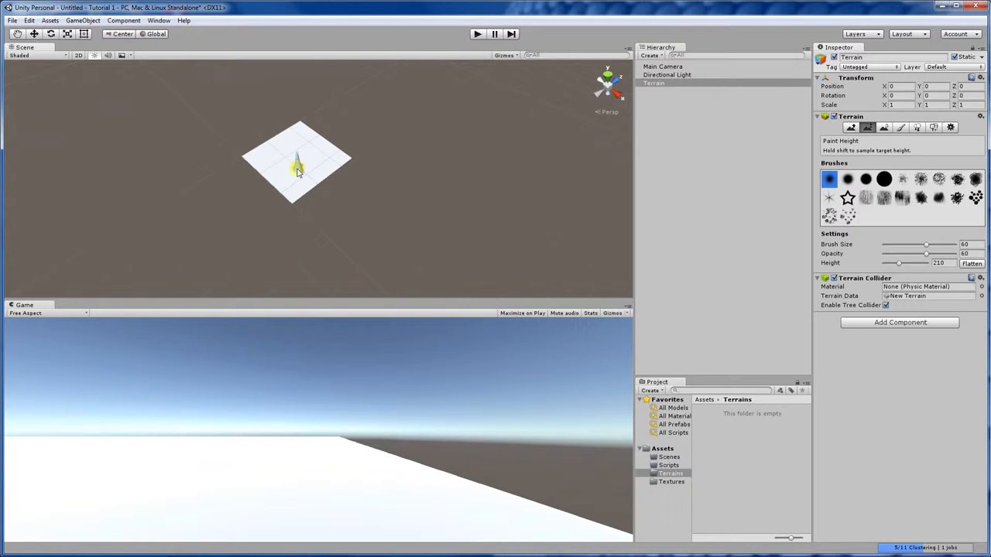
Step: Paint tall trial peaks on the terrain with Paint Height, using the soft round brush at size 60
{"action": "scroll", "coordinate": [283, 184], "scroll_direction": "up", "scroll_amount": 10}
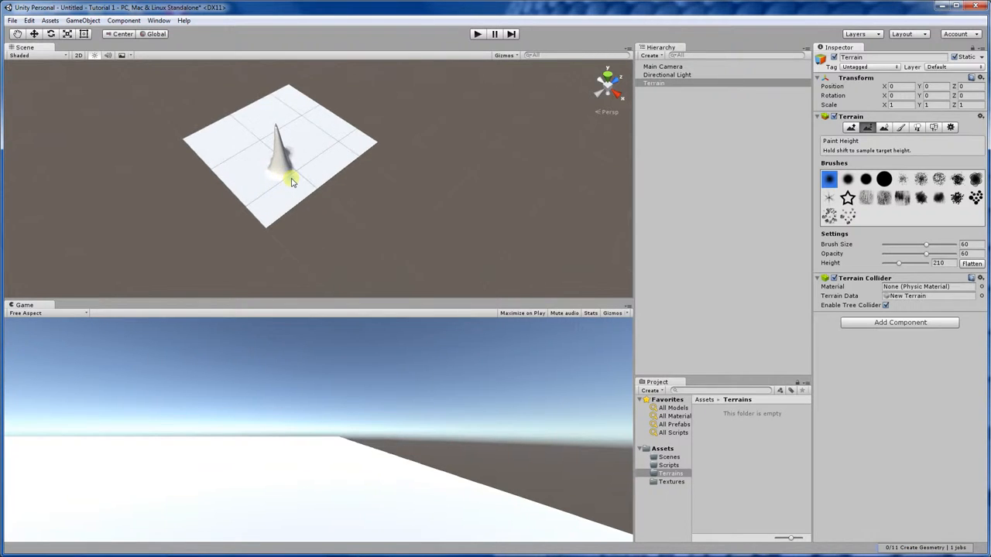
{"action": "right_click_drag", "start_coordinate": [408, 241], "coordinate": [340, 193]}
{"action": "key", "text": "w"}
{"action": "left_click", "coordinate": [346, 195]}
{"action": "left_click_drag", "start_coordinate": [346, 197], "coordinate": [346, 128]}
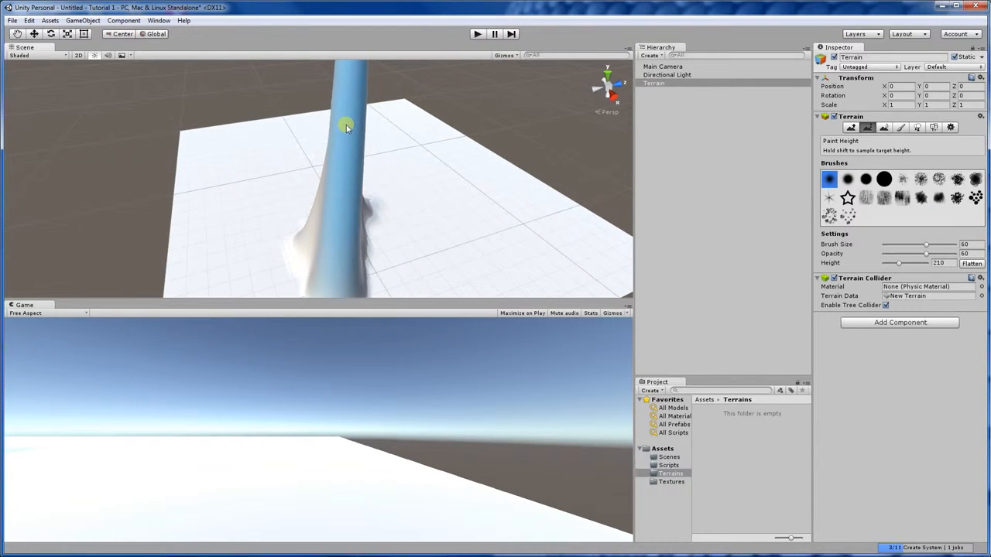
{"action": "mouse_move", "coordinate": [497, 276]}
{"action": "right_mouse_down"}
{"action": "mouse_move", "coordinate": [454, 198]}
{"action": "mouse_move", "coordinate": [471, 212]}
{"action": "mouse_move", "coordinate": [463, 205]}
{"action": "right_mouse_up"}
{"action": "mouse_move", "coordinate": [407, 233]}
{"action": "left_mouse_down"}
{"action": "mouse_move", "coordinate": [401, 212]}
{"action": "mouse_move", "coordinate": [410, 210]}
{"action": "mouse_move", "coordinate": [405, 255]}
{"action": "mouse_move", "coordinate": [409, 186]}
{"action": "mouse_move", "coordinate": [408, 250]}
{"action": "mouse_move", "coordinate": [420, 215]}
{"action": "left_mouse_up"}
{"action": "mouse_move", "coordinate": [421, 215]}
{"action": "right_mouse_down"}
{"action": "mouse_move", "coordinate": [534, 139]}
{"action": "mouse_move", "coordinate": [509, 90]}
{"action": "mouse_move", "coordinate": [403, 128]}
{"action": "mouse_move", "coordinate": [496, 242]}
{"action": "mouse_move", "coordinate": [560, 270]}
{"action": "mouse_move", "coordinate": [546, 177]}
{"action": "mouse_move", "coordinate": [601, 305]}
{"action": "mouse_move", "coordinate": [655, 338]}
{"action": "mouse_move", "coordinate": [743, 425]}
{"action": "mouse_move", "coordinate": [486, 127]}
{"action": "mouse_move", "coordinate": [590, 23]}
{"action": "mouse_move", "coordinate": [661, 486]}
{"action": "mouse_move", "coordinate": [625, 426]}
{"action": "mouse_move", "coordinate": [601, 303]}
{"action": "mouse_move", "coordinate": [609, 313]}
{"action": "mouse_move", "coordinate": [398, 177]}
{"action": "mouse_move", "coordinate": [498, 253]}
{"action": "mouse_move", "coordinate": [630, 277]}
{"action": "mouse_move", "coordinate": [725, 270]}
{"action": "mouse_move", "coordinate": [538, 290]}
{"action": "mouse_move", "coordinate": [451, 277]}
{"action": "mouse_move", "coordinate": [427, 222]}
{"action": "mouse_move", "coordinate": [392, 219]}
{"action": "mouse_move", "coordinate": [194, 125]}
{"action": "right_mouse_up"}
{"action": "mouse_move", "coordinate": [195, 125]}
{"action": "left_mouse_down"}
{"action": "mouse_move", "coordinate": [193, 150]}
{"action": "mouse_move", "coordinate": [281, 215]}
{"action": "mouse_move", "coordinate": [228, 134]}
{"action": "left_mouse_up"}
{"action": "right_click_drag", "start_coordinate": [228, 134], "coordinate": [521, 233]}
{"action": "scroll", "coordinate": [509, 235], "scroll_direction": "up", "scroll_amount": 10}
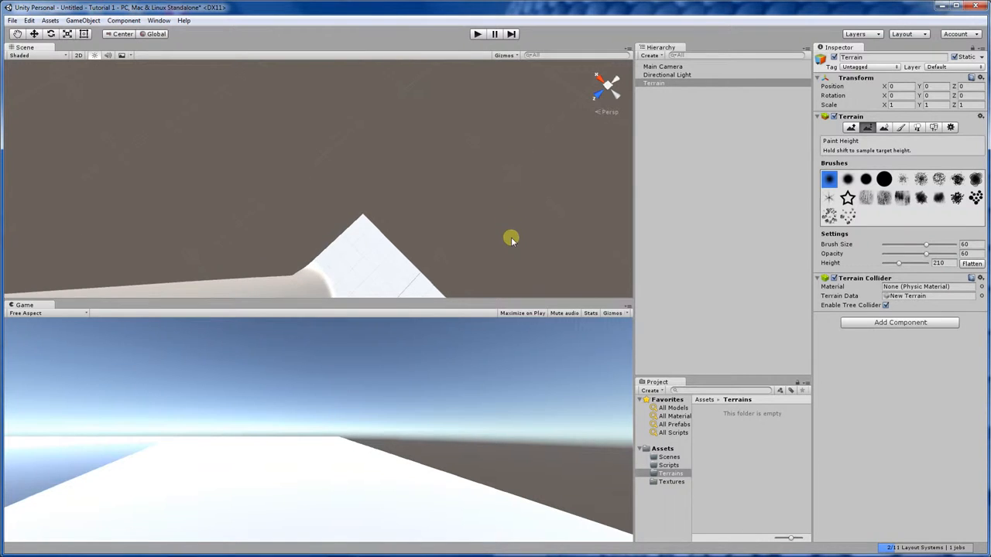
Step: Undo the trial height strokes on the terrain
{"action": "right_click_drag", "start_coordinate": [304, 201], "coordinate": [945, 160]}
{"action": "key", "text": "ctrl+z"}
{"action": "key", "text": "ctrl+z"}
{"action": "key", "text": "ctrl+z"}
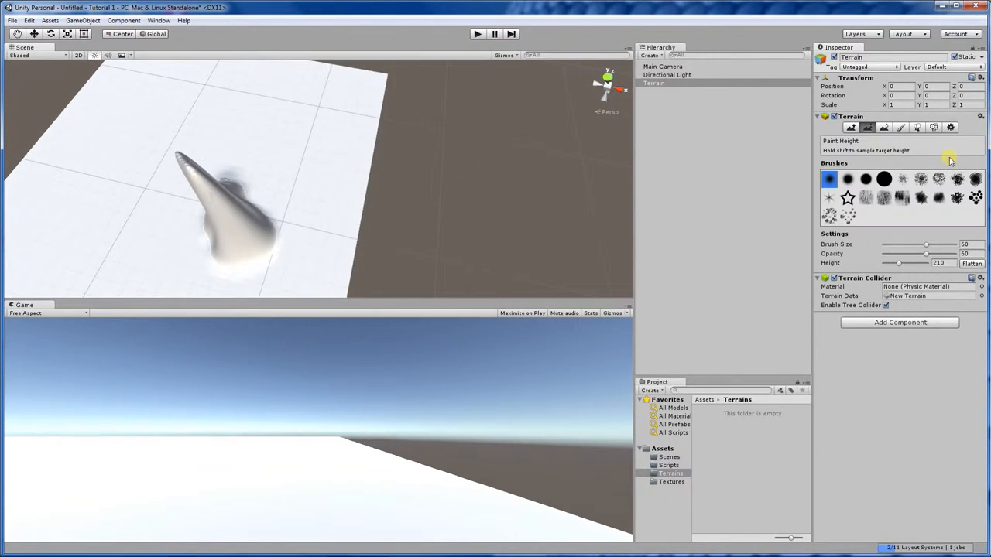
{"action": "right_click_drag", "start_coordinate": [620, 206], "coordinate": [328, 228]}
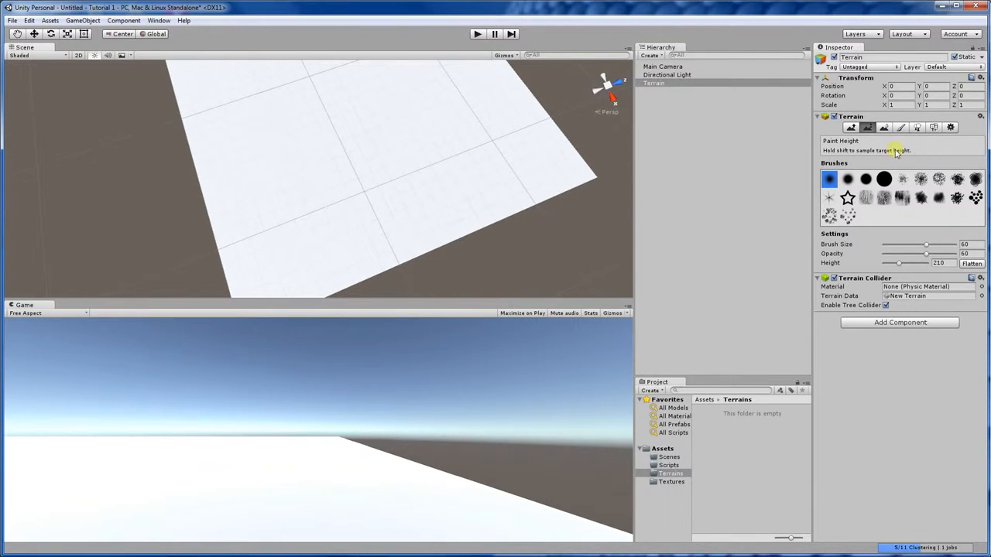
Step: Choose the largest solid round brush and set its size to 20 and its opacity to 18
{"action": "left_click", "coordinate": [864, 180]}
{"action": "left_click_drag", "start_coordinate": [925, 247], "coordinate": [922, 247]}
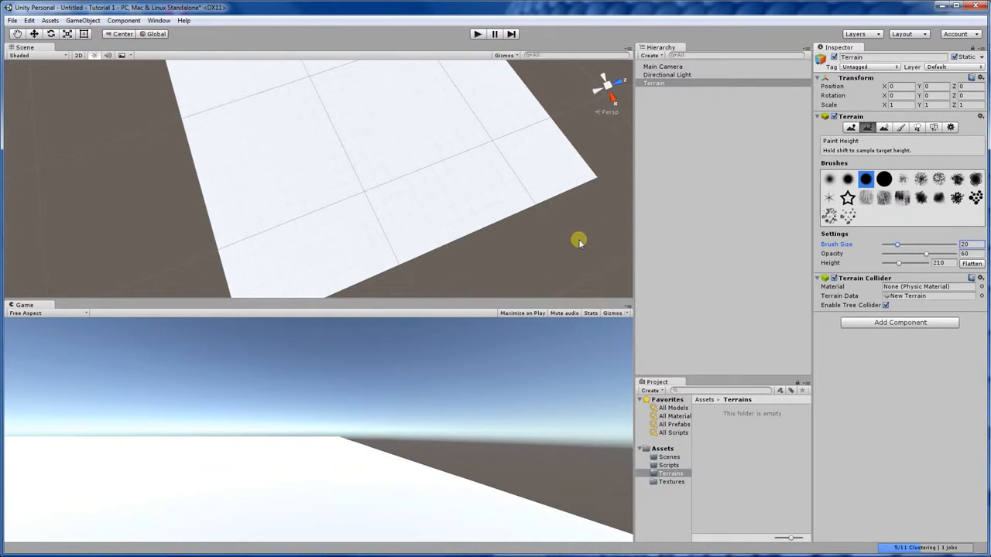
{"action": "right_click_drag", "start_coordinate": [580, 239], "coordinate": [549, 190]}
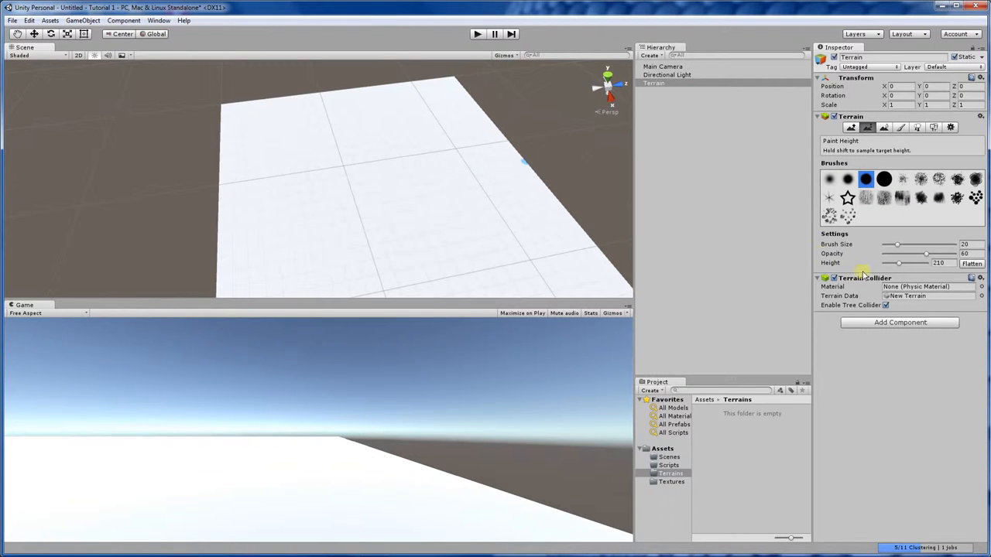
{"action": "left_click", "coordinate": [884, 178]}
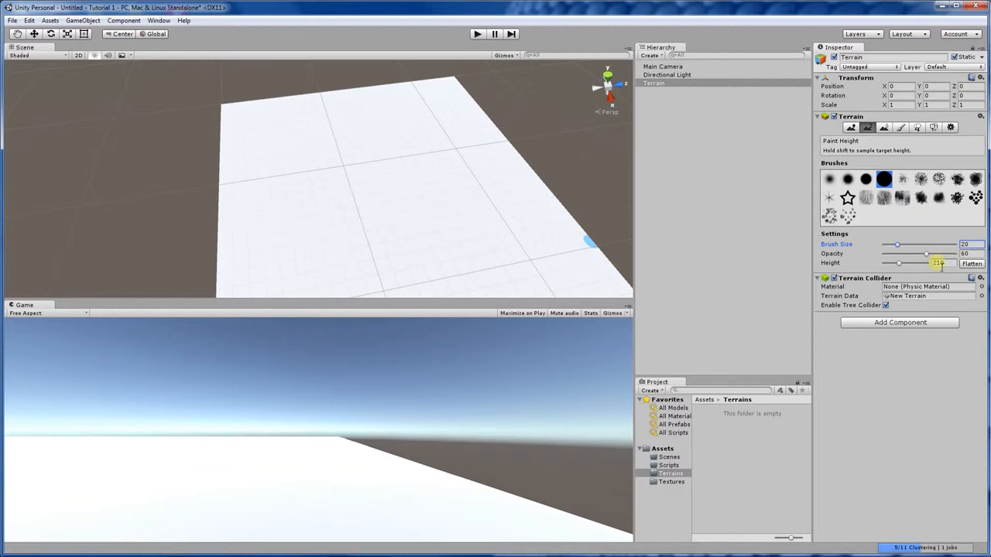
{"action": "left_click_drag", "start_coordinate": [923, 256], "coordinate": [931, 256]}
{"action": "left_click_drag", "start_coordinate": [868, 279], "coordinate": [938, 270]}
{"action": "left_click", "coordinate": [936, 249]}
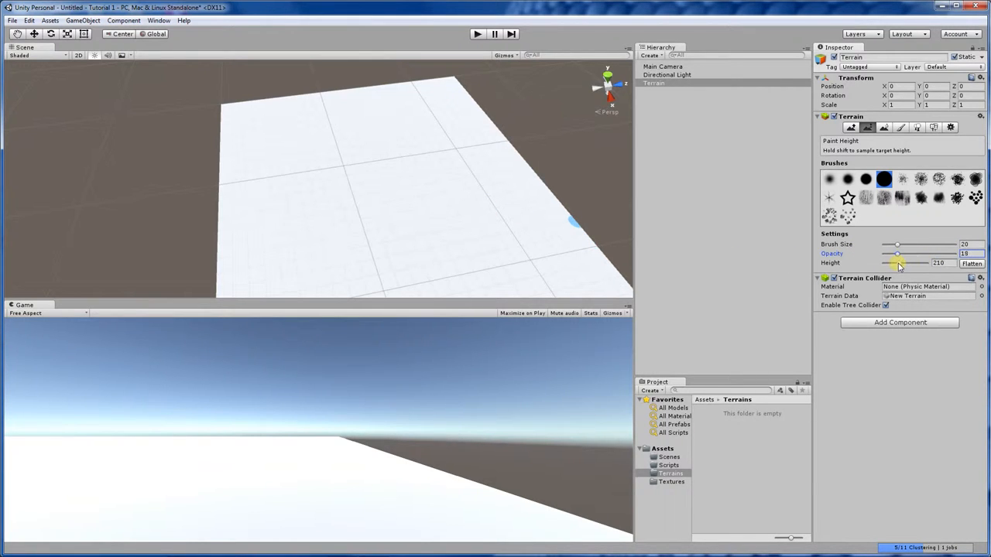
Step: Paint a trial height stroke on the terrain at opacity 18 and undo it
{"action": "left_click", "coordinate": [518, 217]}
{"action": "mouse_move", "coordinate": [522, 222]}
{"action": "left_mouse_down"}
{"action": "mouse_move", "coordinate": [539, 218]}
{"action": "mouse_move", "coordinate": [534, 210]}
{"action": "left_mouse_up"}
{"action": "key", "text": "ctrl+z"}
Step: Try painting height with the brush opacity at 10 and at 100, and undo the strokes
{"action": "left_click", "coordinate": [977, 255]}
{"action": "key", "text": "BackSpace"}
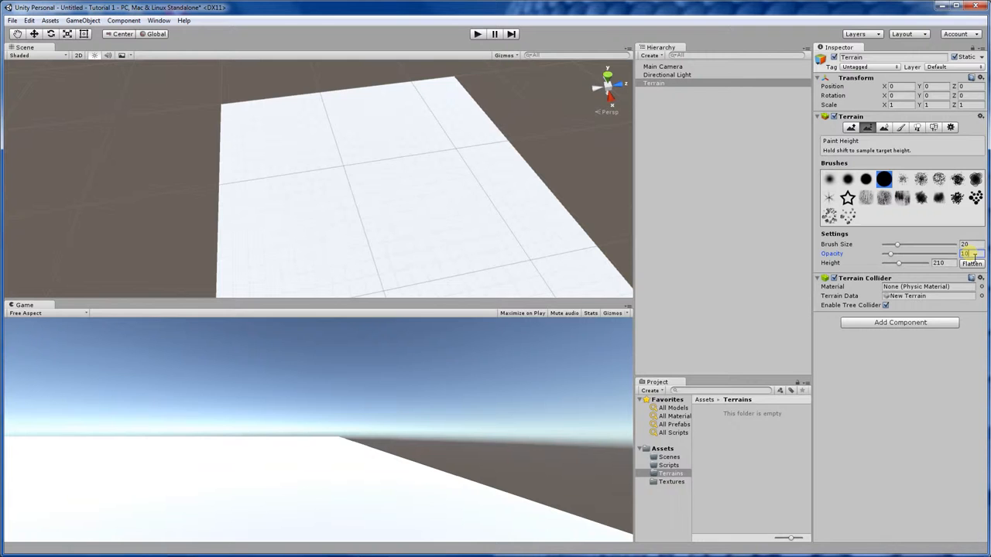
{"action": "mouse_move", "coordinate": [402, 182]}
{"action": "left_mouse_down"}
{"action": "mouse_move", "coordinate": [504, 186]}
{"action": "mouse_move", "coordinate": [453, 207]}
{"action": "mouse_move", "coordinate": [464, 243]}
{"action": "mouse_move", "coordinate": [509, 232]}
{"action": "mouse_move", "coordinate": [447, 210]}
{"action": "left_mouse_up"}
{"action": "key", "text": "ctrl+z"}
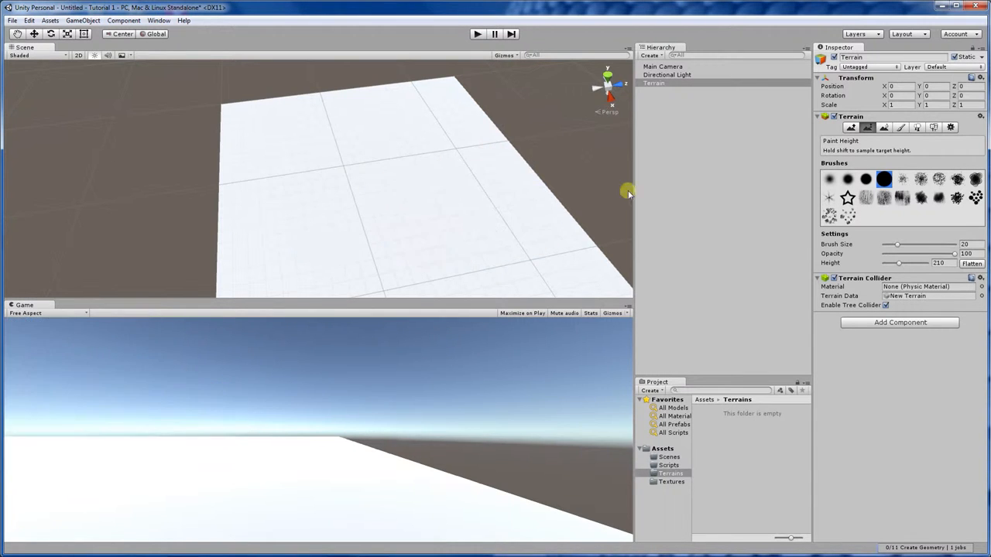
Step: Set the brush size and opacity to 50, test them with height strokes on the terrain, and undo the strokes
{"action": "left_click_drag", "start_coordinate": [898, 247], "coordinate": [918, 247]}
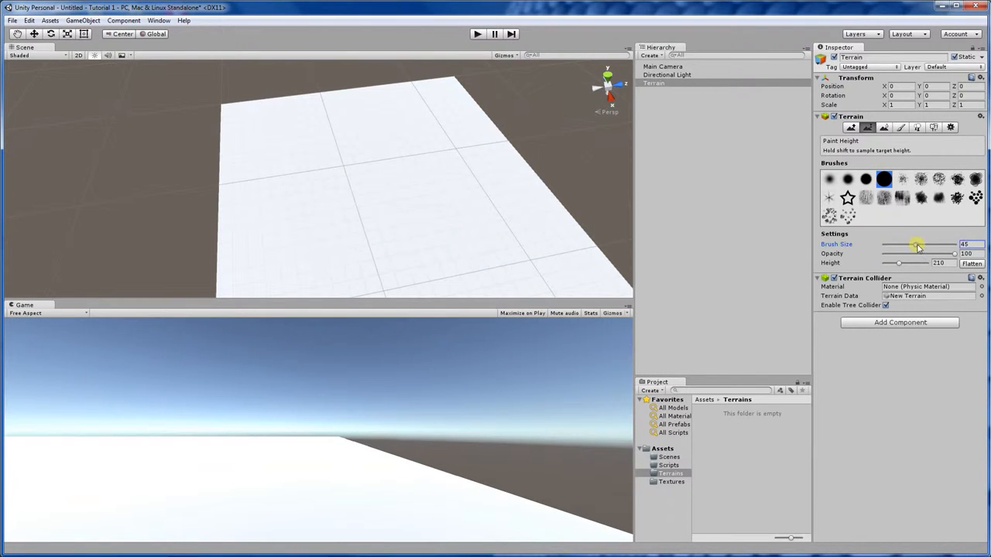
{"action": "left_click", "coordinate": [969, 254]}
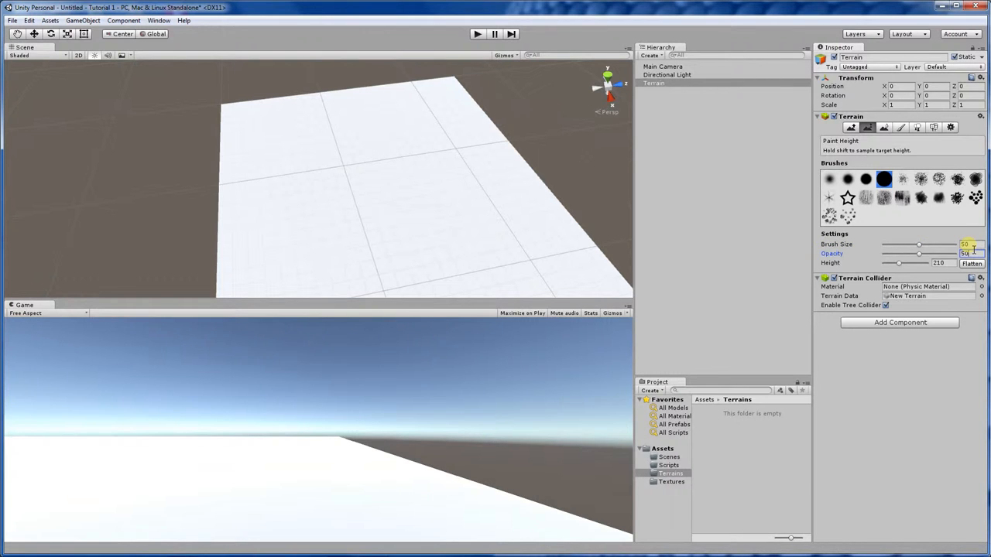
{"action": "mouse_move", "coordinate": [405, 124]}
{"action": "left_mouse_down"}
{"action": "mouse_move", "coordinate": [415, 210]}
{"action": "mouse_move", "coordinate": [423, 161]}
{"action": "left_mouse_up"}
{"action": "key", "text": "ctrl+z"}
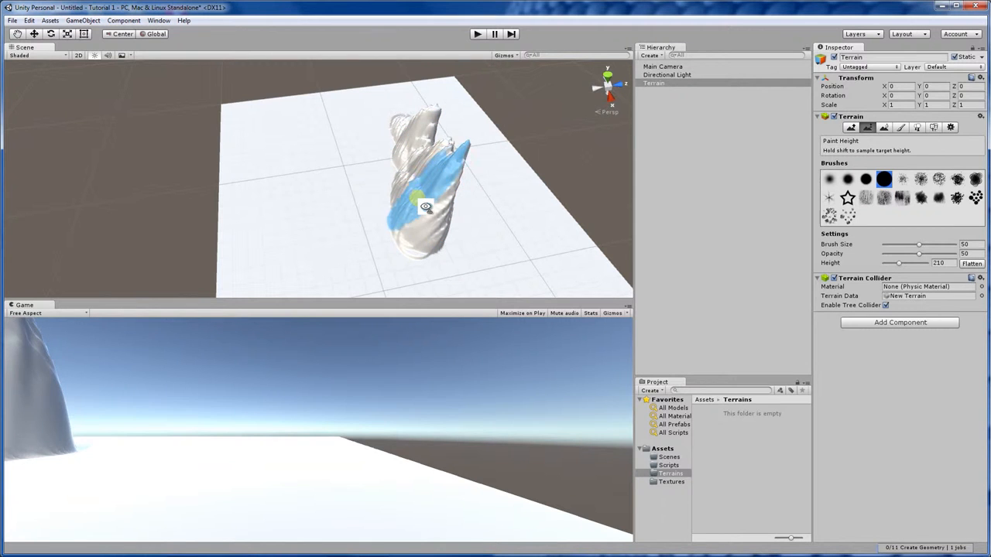
{"action": "key", "text": "ctrl+z"}
Step: Paint tall peaks along one side of the terrain at brush size 50, opacity 50 and height 210
{"action": "mouse_move", "coordinate": [542, 148]}
{"action": "left_mouse_down", "text": "alt"}
{"action": "mouse_move", "coordinate": [624, 173]}
{"action": "mouse_move", "coordinate": [500, 173]}
{"action": "mouse_move", "coordinate": [516, 175]}
{"action": "mouse_move", "coordinate": [416, 248]}
{"action": "mouse_move", "coordinate": [314, 299]}
{"action": "left_mouse_up", "text": "alt"}
{"action": "mouse_move", "coordinate": [504, 93]}
{"action": "left_mouse_down", "text": "alt"}
{"action": "mouse_move", "coordinate": [254, 161]}
{"action": "mouse_move", "coordinate": [314, 227]}
{"action": "mouse_move", "coordinate": [277, 143]}
{"action": "mouse_move", "coordinate": [322, 115]}
{"action": "mouse_move", "coordinate": [411, 88]}
{"action": "mouse_move", "coordinate": [420, 164]}
{"action": "mouse_move", "coordinate": [496, 99]}
{"action": "left_mouse_up", "text": "alt"}
{"action": "mouse_move", "coordinate": [349, 172]}
{"action": "left_mouse_down"}
{"action": "mouse_move", "coordinate": [415, 89]}
{"action": "mouse_move", "coordinate": [433, 93]}
{"action": "left_mouse_up"}
{"action": "left_click_drag", "start_coordinate": [522, 82], "coordinate": [467, 181], "text": "alt"}
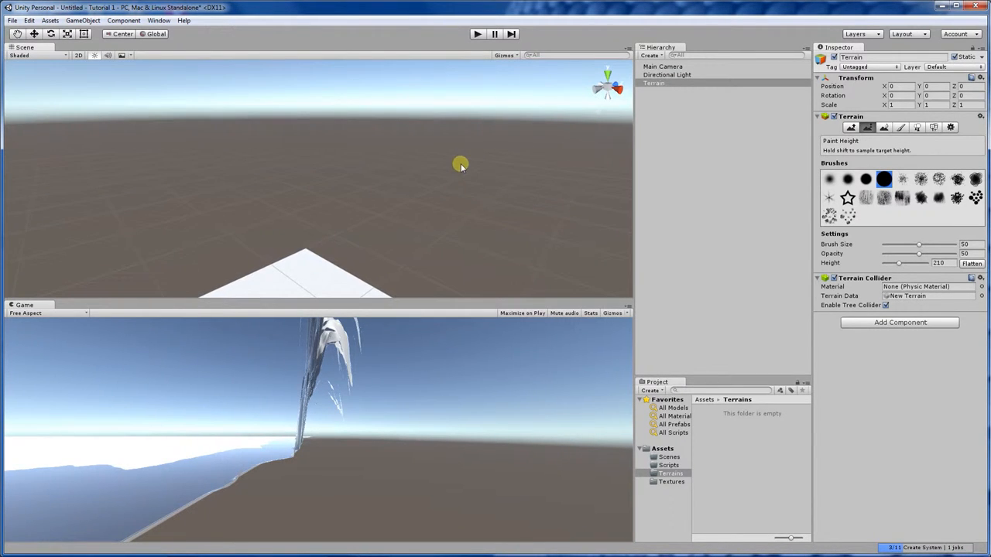
{"action": "right_click_drag", "start_coordinate": [463, 166], "coordinate": [246, 400]}
{"action": "right_click_drag", "start_coordinate": [444, 220], "coordinate": [396, 194]}
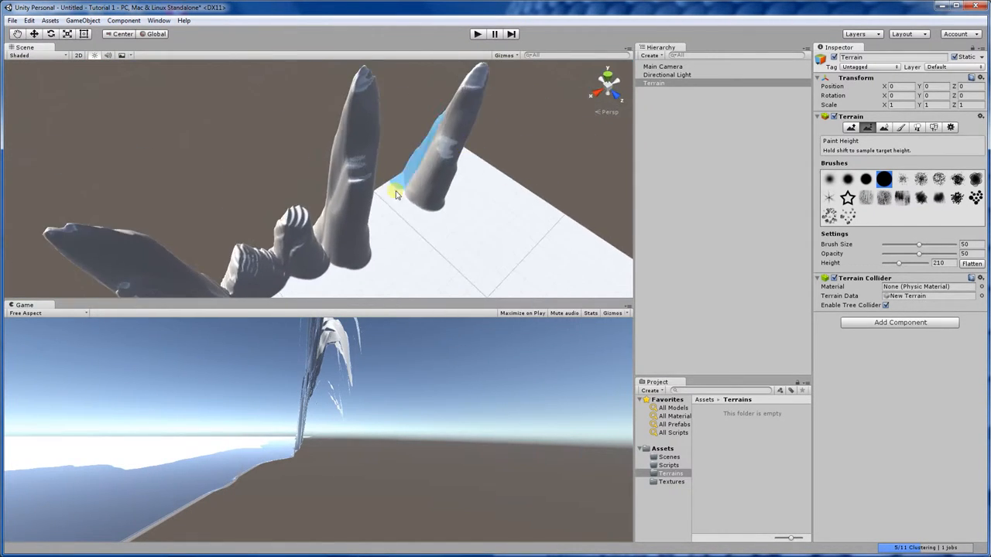
{"action": "mouse_move", "coordinate": [391, 205]}
{"action": "left_mouse_down"}
{"action": "mouse_move", "coordinate": [401, 195]}
{"action": "mouse_move", "coordinate": [349, 214]}
{"action": "mouse_move", "coordinate": [407, 181]}
{"action": "mouse_move", "coordinate": [461, 170]}
{"action": "mouse_move", "coordinate": [454, 155]}
{"action": "mouse_move", "coordinate": [522, 157]}
{"action": "mouse_move", "coordinate": [686, 126]}
{"action": "mouse_move", "coordinate": [502, 206]}
{"action": "mouse_move", "coordinate": [458, 165]}
{"action": "mouse_move", "coordinate": [465, 159]}
{"action": "mouse_move", "coordinate": [447, 183]}
{"action": "left_mouse_up"}
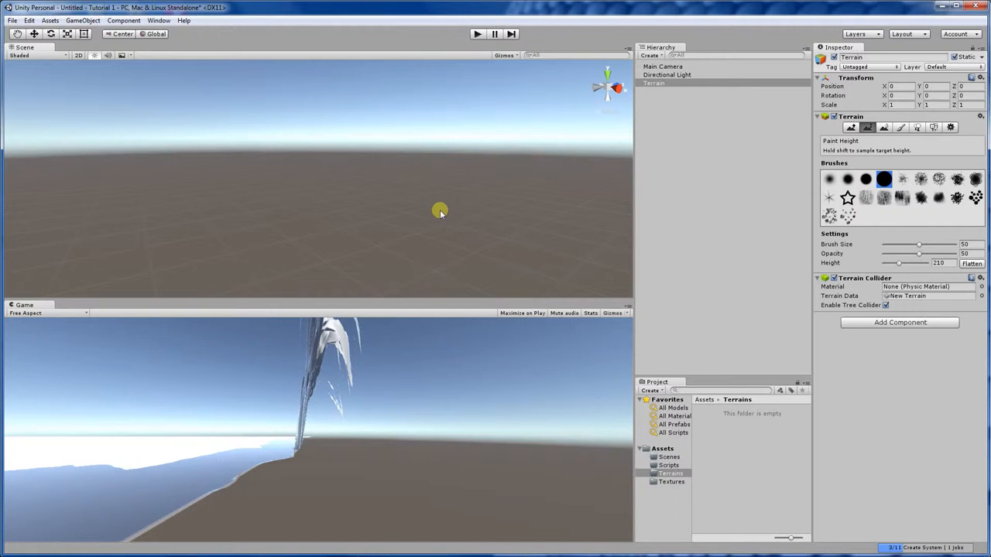
Step: Continue the painted mountains along the remaining edges until they enclose the terrain's flat centre
{"action": "mouse_move", "coordinate": [435, 219]}
{"action": "left_mouse_down", "text": "alt"}
{"action": "mouse_move", "coordinate": [272, 298]}
{"action": "mouse_move", "coordinate": [345, 189]}
{"action": "left_mouse_up", "text": "alt"}
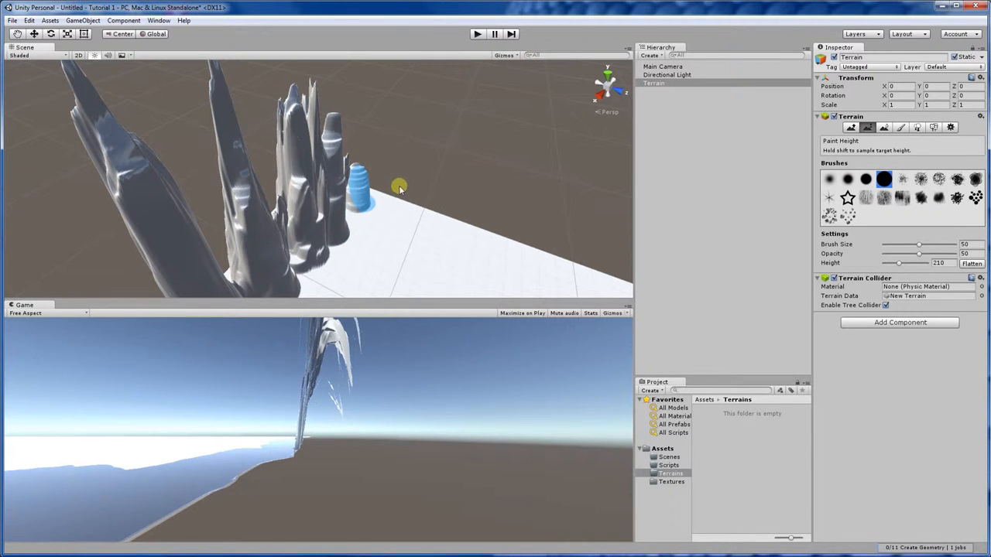
{"action": "left_click_drag", "start_coordinate": [406, 216], "coordinate": [471, 232]}
{"action": "mouse_move", "coordinate": [557, 243]}
{"action": "left_mouse_down", "text": "alt"}
{"action": "mouse_move", "coordinate": [597, 186]}
{"action": "mouse_move", "coordinate": [486, 214]}
{"action": "mouse_move", "coordinate": [457, 200]}
{"action": "mouse_move", "coordinate": [476, 198]}
{"action": "mouse_move", "coordinate": [434, 178]}
{"action": "mouse_move", "coordinate": [457, 181]}
{"action": "mouse_move", "coordinate": [421, 185]}
{"action": "mouse_move", "coordinate": [482, 230]}
{"action": "mouse_move", "coordinate": [349, 121]}
{"action": "mouse_move", "coordinate": [492, 157]}
{"action": "mouse_move", "coordinate": [258, 183]}
{"action": "left_mouse_up", "text": "alt"}
{"action": "mouse_move", "coordinate": [192, 184]}
{"action": "left_mouse_down"}
{"action": "mouse_move", "coordinate": [265, 188]}
{"action": "mouse_move", "coordinate": [214, 173]}
{"action": "mouse_move", "coordinate": [331, 189]}
{"action": "mouse_move", "coordinate": [308, 199]}
{"action": "mouse_move", "coordinate": [398, 188]}
{"action": "mouse_move", "coordinate": [225, 180]}
{"action": "mouse_move", "coordinate": [243, 133]}
{"action": "mouse_move", "coordinate": [154, 217]}
{"action": "mouse_move", "coordinate": [186, 168]}
{"action": "mouse_move", "coordinate": [221, 195]}
{"action": "left_mouse_up"}
Step: Paint two hills on the flat ground inside the mountain ring, undoing the overly tall stroke
{"action": "mouse_move", "coordinate": [341, 180]}
{"action": "left_mouse_down"}
{"action": "mouse_move", "coordinate": [332, 160]}
{"action": "mouse_move", "coordinate": [371, 188]}
{"action": "mouse_move", "coordinate": [329, 211]}
{"action": "left_mouse_up"}
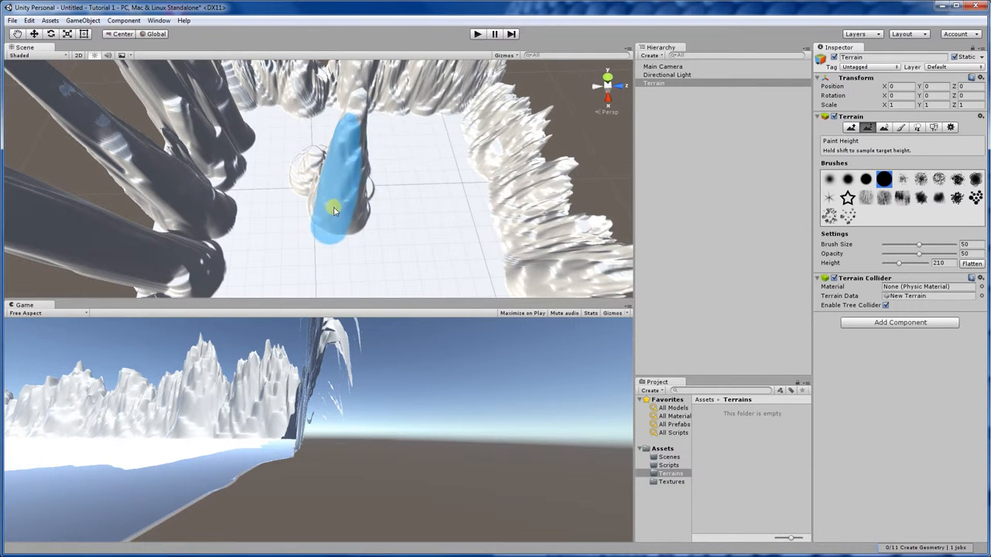
{"action": "key", "text": "ctrl+z"}
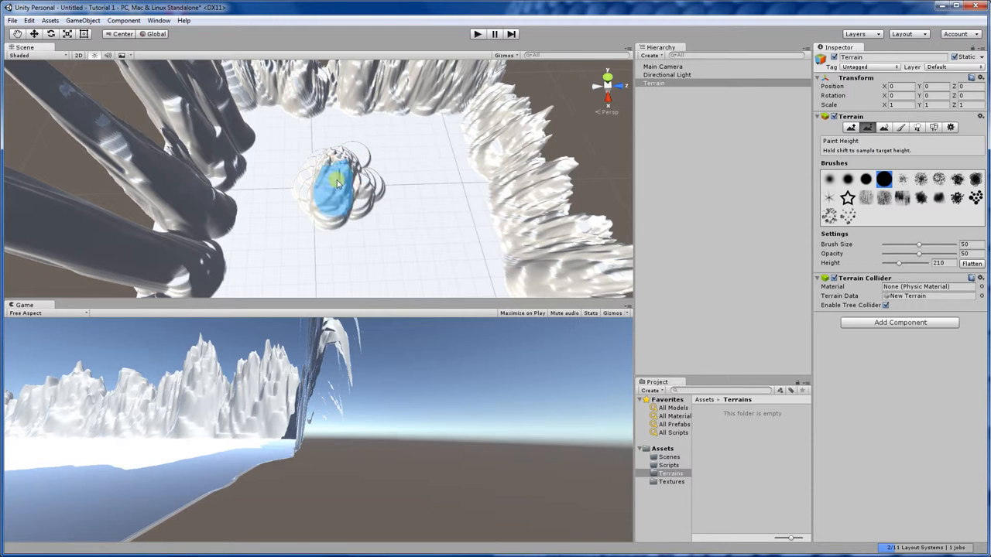
{"action": "mouse_move", "coordinate": [373, 232]}
{"action": "left_mouse_down", "text": "alt"}
{"action": "mouse_move", "coordinate": [475, 265]}
{"action": "mouse_move", "coordinate": [499, 255]}
{"action": "left_mouse_up", "text": "alt"}
{"action": "mouse_move", "coordinate": [382, 215]}
{"action": "left_mouse_down"}
{"action": "mouse_move", "coordinate": [343, 196]}
{"action": "mouse_move", "coordinate": [378, 206]}
{"action": "mouse_move", "coordinate": [365, 212]}
{"action": "mouse_move", "coordinate": [354, 271]}
{"action": "left_mouse_up"}
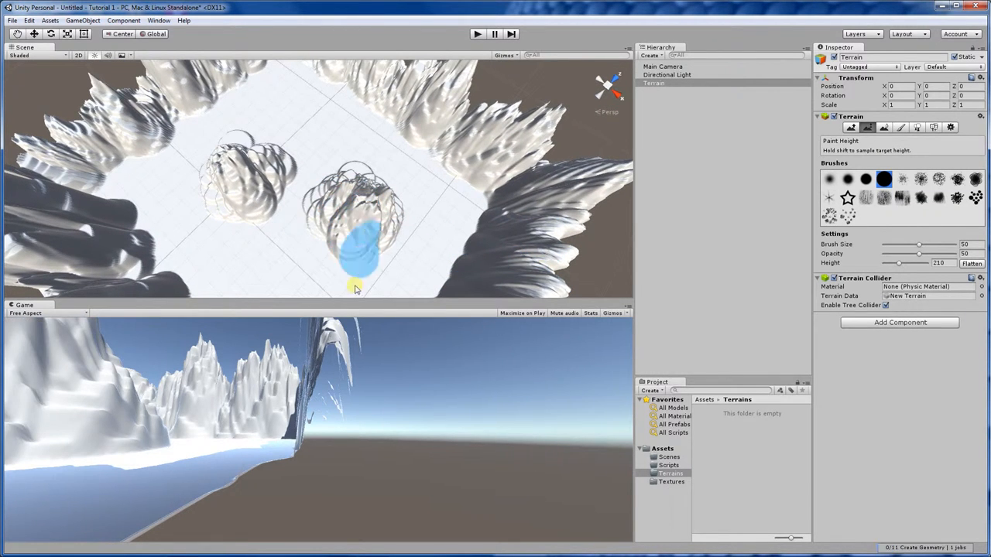
Step: Fill the gaps between the tall edge peaks and raise a third hill inside the terrain
{"action": "left_click_drag", "start_coordinate": [399, 244], "coordinate": [222, 167], "text": "alt"}
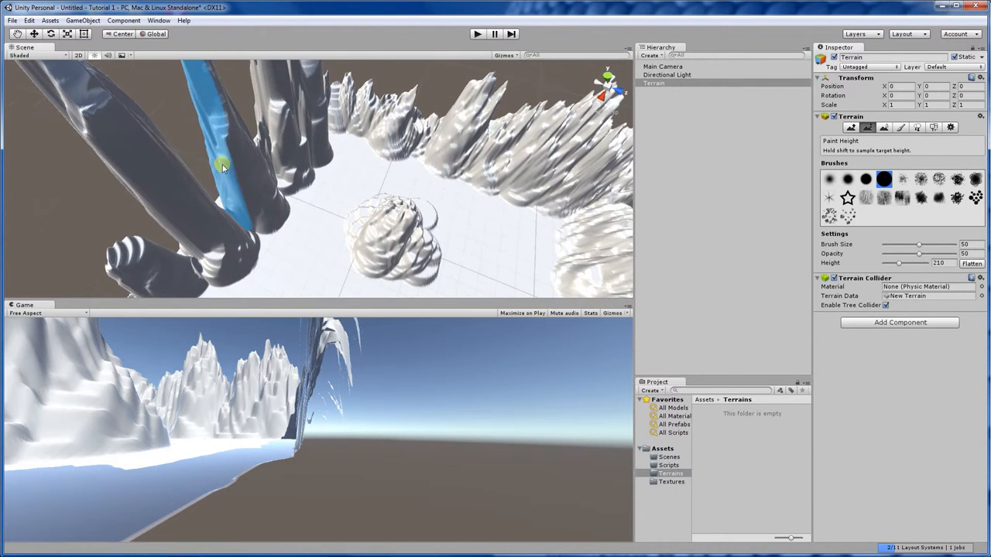
{"action": "left_click_drag", "start_coordinate": [224, 205], "coordinate": [273, 154]}
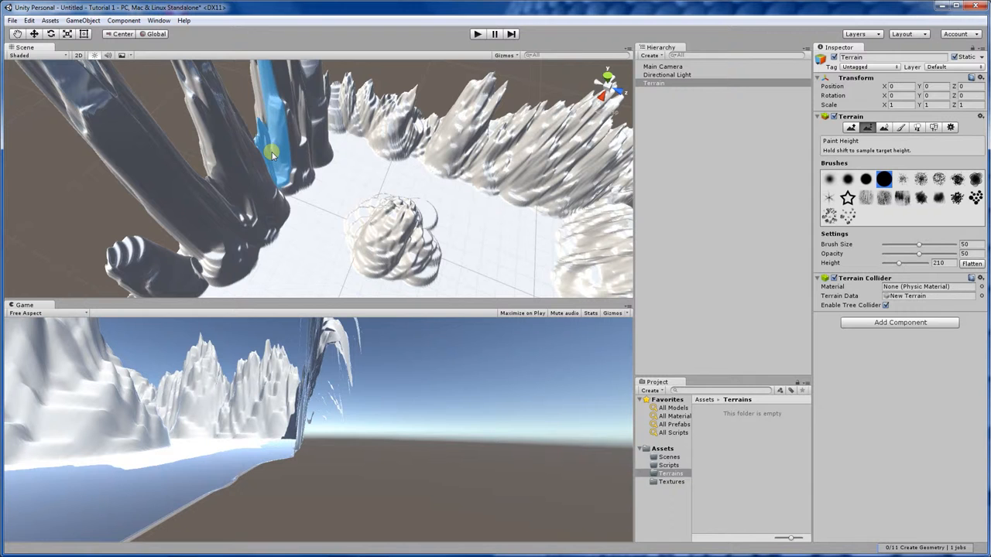
{"action": "mouse_move", "coordinate": [372, 171]}
{"action": "left_mouse_down", "text": "alt"}
{"action": "mouse_move", "coordinate": [573, 178]}
{"action": "mouse_move", "coordinate": [699, 168]}
{"action": "mouse_move", "coordinate": [542, 221]}
{"action": "mouse_move", "coordinate": [438, 143]}
{"action": "mouse_move", "coordinate": [439, 129]}
{"action": "mouse_move", "coordinate": [442, 137]}
{"action": "left_mouse_up", "text": "alt"}
Step: Switch to Smooth Height and smooth parts of the edge mountains at brush size 50 and opacity 50
{"action": "left_click", "coordinate": [883, 127]}
{"action": "mouse_move", "coordinate": [561, 211]}
{"action": "left_mouse_down"}
{"action": "mouse_move", "coordinate": [580, 225]}
{"action": "mouse_move", "coordinate": [524, 144]}
{"action": "mouse_move", "coordinate": [498, 132]}
{"action": "mouse_move", "coordinate": [525, 179]}
{"action": "left_mouse_up"}
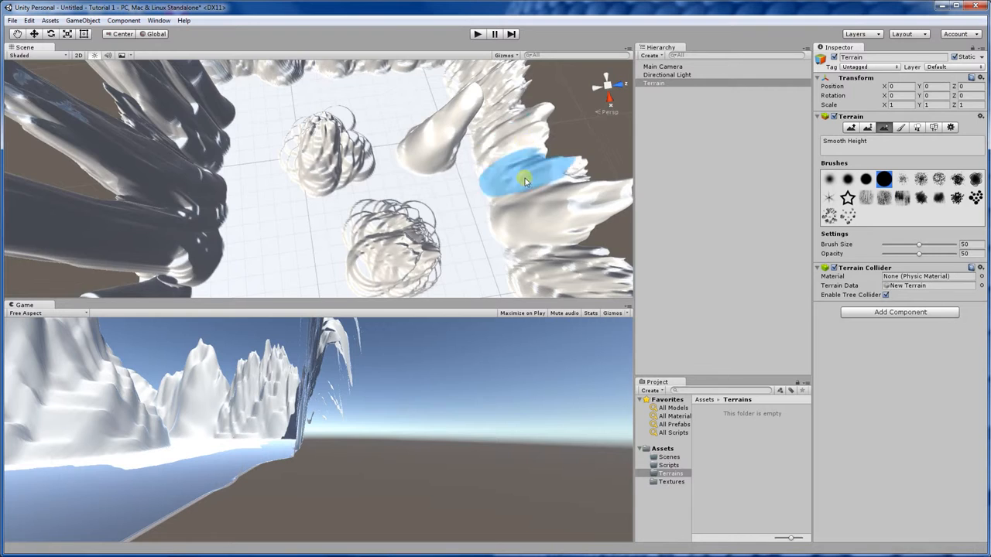
{"action": "right_click_drag", "start_coordinate": [524, 180], "coordinate": [517, 118]}
{"action": "mouse_move", "coordinate": [417, 97]}
{"action": "left_mouse_down"}
{"action": "mouse_move", "coordinate": [364, 111]}
{"action": "mouse_move", "coordinate": [429, 101]}
{"action": "left_mouse_up"}
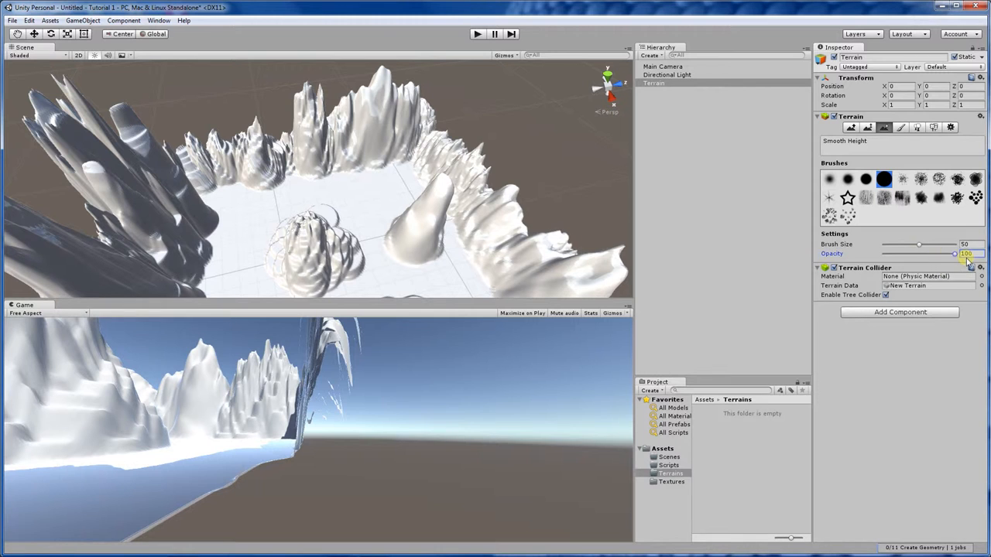
Step: Smooth the jagged mountains around all terrain edges, raising the Smooth Height brush size and opacity to 100
{"action": "mouse_move", "coordinate": [457, 170]}
{"action": "left_mouse_down"}
{"action": "mouse_move", "coordinate": [520, 210]}
{"action": "mouse_move", "coordinate": [570, 286]}
{"action": "left_mouse_up"}
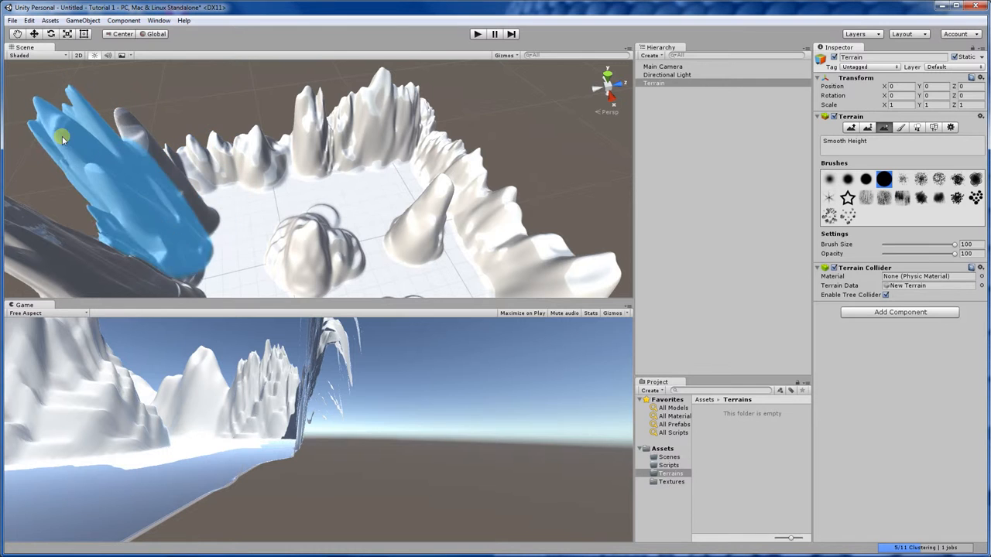
{"action": "mouse_move", "coordinate": [75, 147]}
{"action": "left_mouse_down"}
{"action": "mouse_move", "coordinate": [124, 147]}
{"action": "mouse_move", "coordinate": [111, 206]}
{"action": "mouse_move", "coordinate": [84, 243]}
{"action": "mouse_move", "coordinate": [230, 213]}
{"action": "mouse_move", "coordinate": [126, 148]}
{"action": "mouse_move", "coordinate": [219, 178]}
{"action": "left_mouse_up"}
{"action": "mouse_move", "coordinate": [152, 160]}
{"action": "left_mouse_down"}
{"action": "mouse_move", "coordinate": [194, 224]}
{"action": "mouse_move", "coordinate": [280, 167]}
{"action": "mouse_move", "coordinate": [270, 177]}
{"action": "mouse_move", "coordinate": [285, 183]}
{"action": "mouse_move", "coordinate": [257, 206]}
{"action": "mouse_move", "coordinate": [302, 196]}
{"action": "mouse_move", "coordinate": [284, 218]}
{"action": "left_mouse_up"}
{"action": "mouse_move", "coordinate": [360, 163]}
{"action": "left_mouse_down", "text": "alt"}
{"action": "mouse_move", "coordinate": [402, 234]}
{"action": "mouse_move", "coordinate": [287, 170]}
{"action": "mouse_move", "coordinate": [199, 222]}
{"action": "mouse_move", "coordinate": [213, 196]}
{"action": "mouse_move", "coordinate": [279, 167]}
{"action": "mouse_move", "coordinate": [160, 201]}
{"action": "left_mouse_up", "text": "alt"}
{"action": "mouse_move", "coordinate": [163, 146]}
{"action": "left_mouse_down"}
{"action": "mouse_move", "coordinate": [82, 180]}
{"action": "mouse_move", "coordinate": [106, 184]}
{"action": "left_mouse_up"}
{"action": "left_click_drag", "start_coordinate": [221, 204], "coordinate": [40, 142], "text": "alt"}
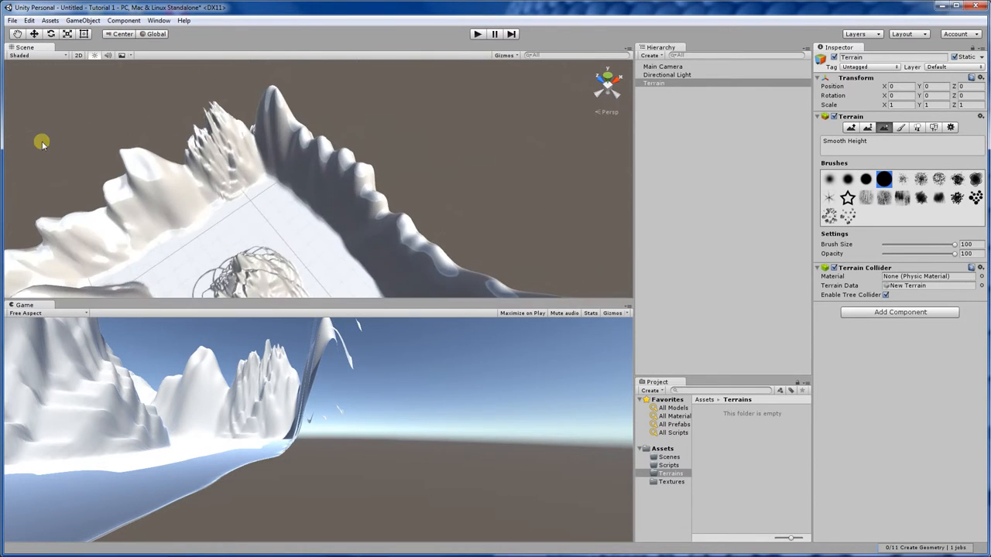
{"action": "left_click_drag", "start_coordinate": [219, 141], "coordinate": [247, 126]}
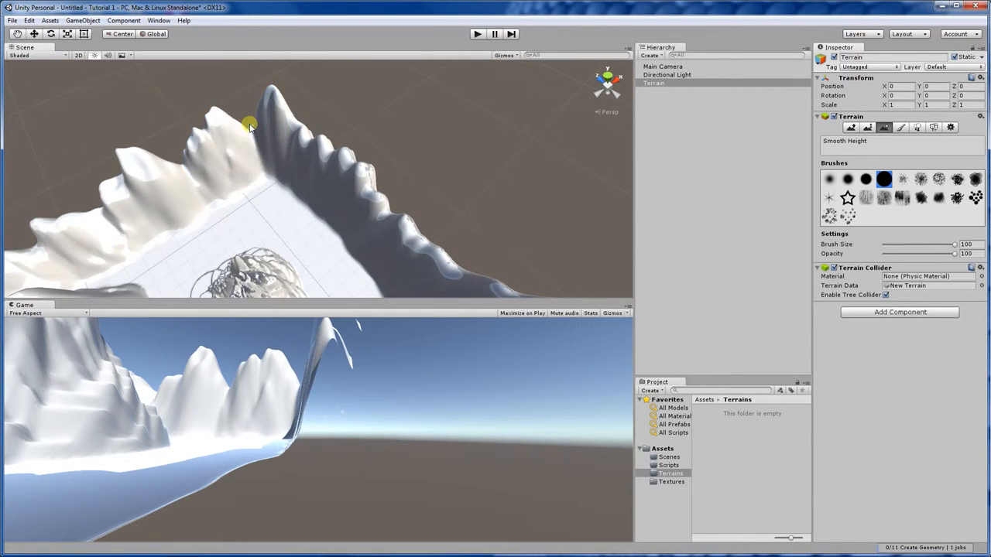
Step: Smooth the rough hills in the middle of the terrain with the size 100 brush
{"action": "mouse_move", "coordinate": [154, 169]}
{"action": "left_mouse_down", "text": "alt"}
{"action": "mouse_move", "coordinate": [335, 223]}
{"action": "mouse_move", "coordinate": [294, 180]}
{"action": "mouse_move", "coordinate": [299, 174]}
{"action": "mouse_move", "coordinate": [183, 218]}
{"action": "mouse_move", "coordinate": [281, 209]}
{"action": "mouse_move", "coordinate": [315, 152]}
{"action": "left_mouse_up", "text": "alt"}
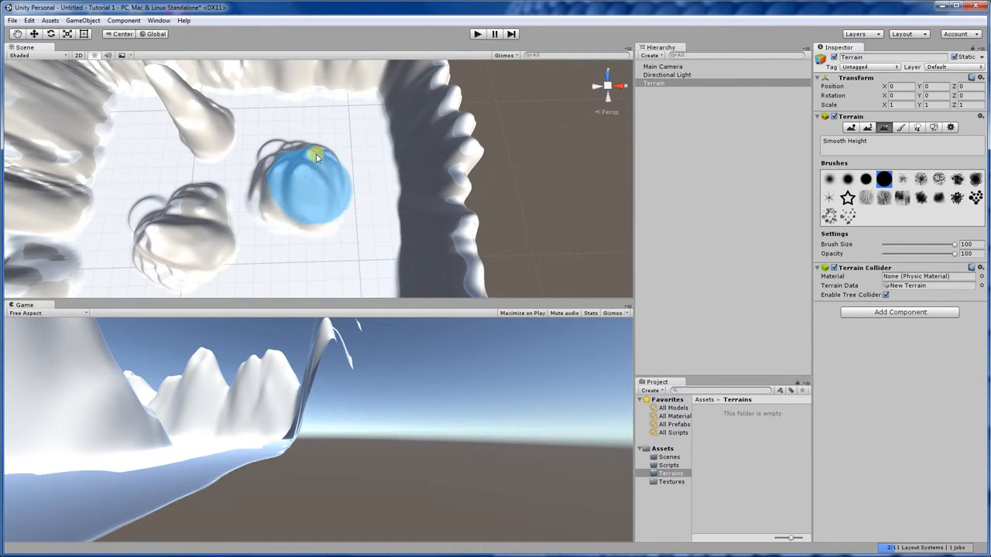
{"action": "mouse_move", "coordinate": [201, 209]}
{"action": "left_mouse_down", "text": "alt"}
{"action": "mouse_move", "coordinate": [214, 189]}
{"action": "mouse_move", "coordinate": [47, 167]}
{"action": "mouse_move", "coordinate": [194, 217]}
{"action": "mouse_move", "coordinate": [213, 194]}
{"action": "mouse_move", "coordinate": [235, 206]}
{"action": "left_mouse_up", "text": "alt"}
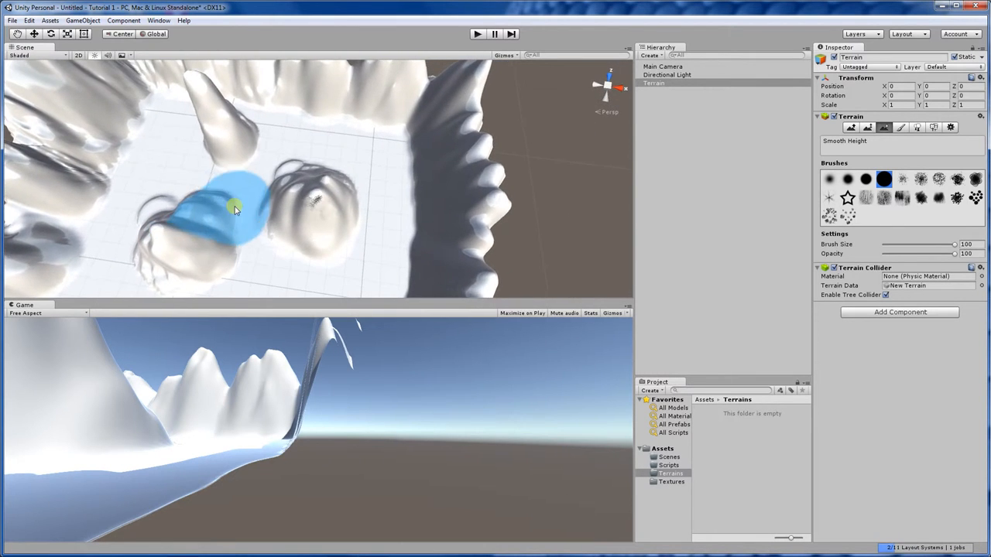
{"action": "scroll", "coordinate": [237, 214], "scroll_direction": "up", "scroll_amount": 5}
{"action": "scroll", "coordinate": [244, 207], "scroll_direction": "down", "scroll_amount": 6}
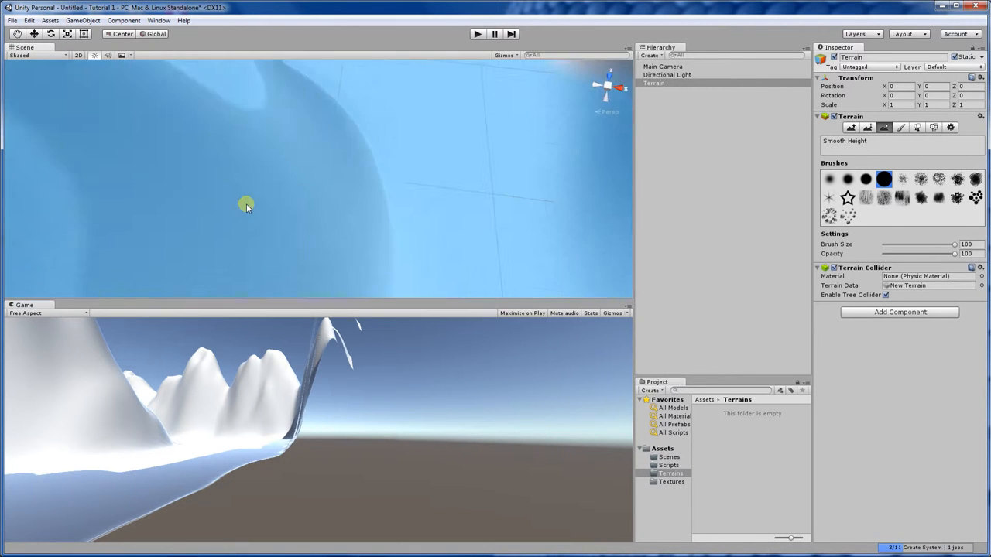
{"action": "scroll", "coordinate": [254, 209], "scroll_direction": "down", "scroll_amount": 4}
Step: Start adding a terrain texture for Paint Texture and assign snowTexture as its normal map
{"action": "mouse_move", "coordinate": [256, 209]}
{"action": "left_mouse_down", "text": "alt"}
{"action": "mouse_move", "coordinate": [183, 168]}
{"action": "mouse_move", "coordinate": [890, 209]}
{"action": "mouse_move", "coordinate": [210, 137]}
{"action": "mouse_move", "coordinate": [254, 121]}
{"action": "mouse_move", "coordinate": [971, 232]}
{"action": "left_mouse_up", "text": "alt"}
{"action": "left_click", "coordinate": [901, 128]}
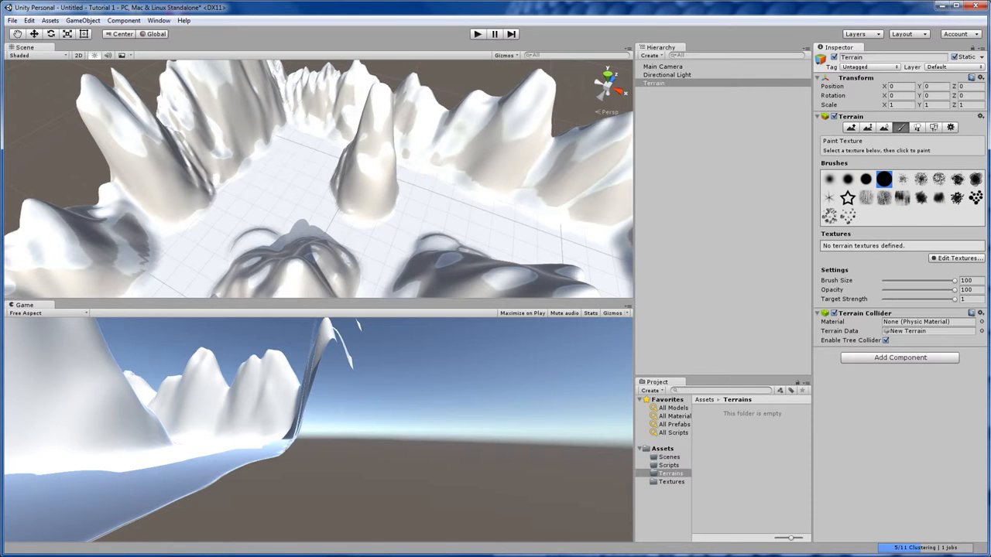
{"action": "left_click", "coordinate": [956, 260]}
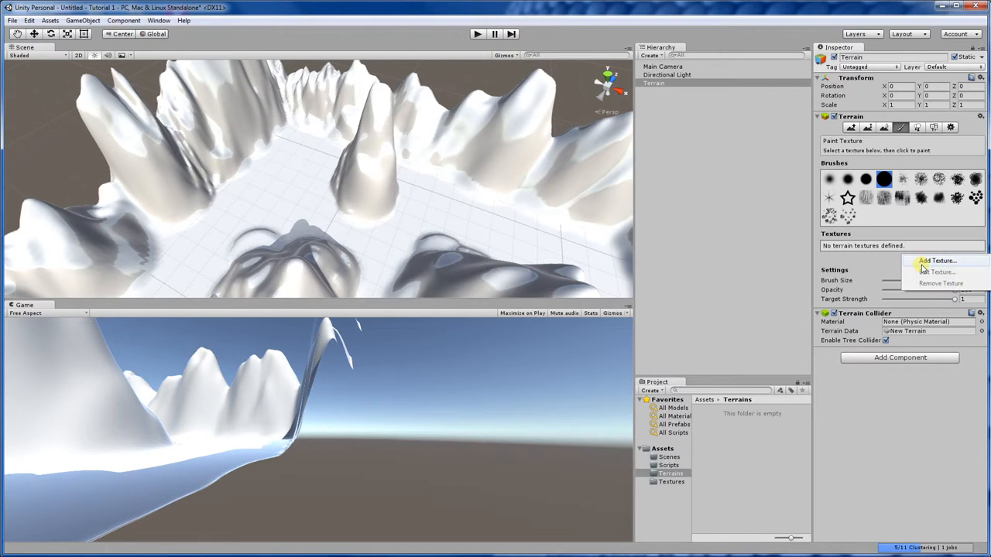
{"action": "left_click", "coordinate": [935, 261]}
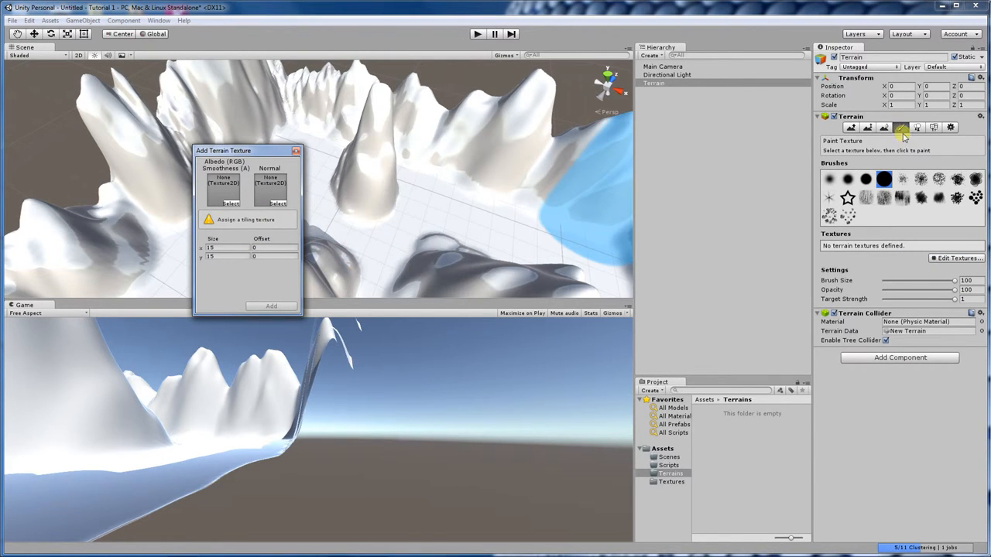
{"action": "left_click_drag", "start_coordinate": [234, 154], "coordinate": [393, 143]}
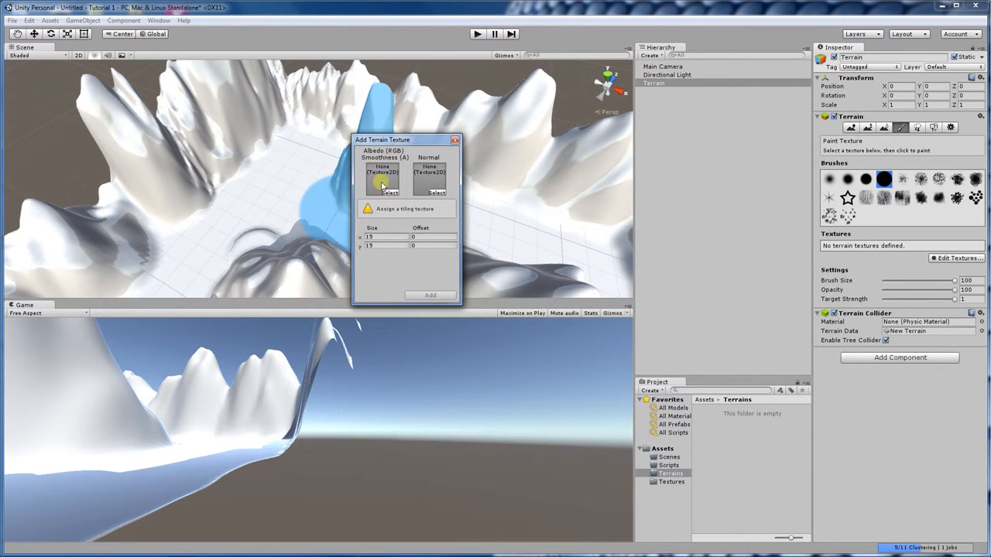
{"action": "left_click", "coordinate": [437, 191]}
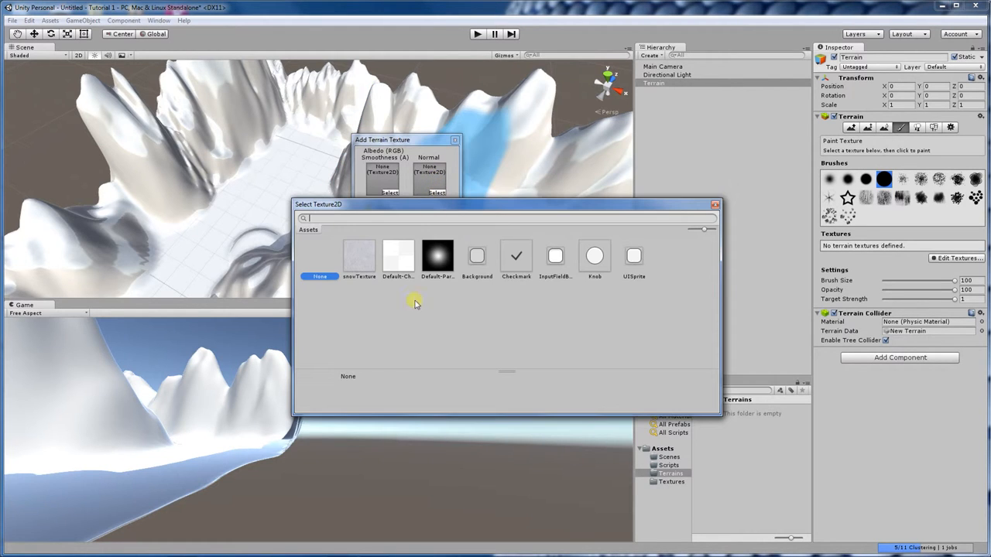
{"action": "left_click", "coordinate": [359, 258]}
{"action": "double_click", "coordinate": [354, 263]}
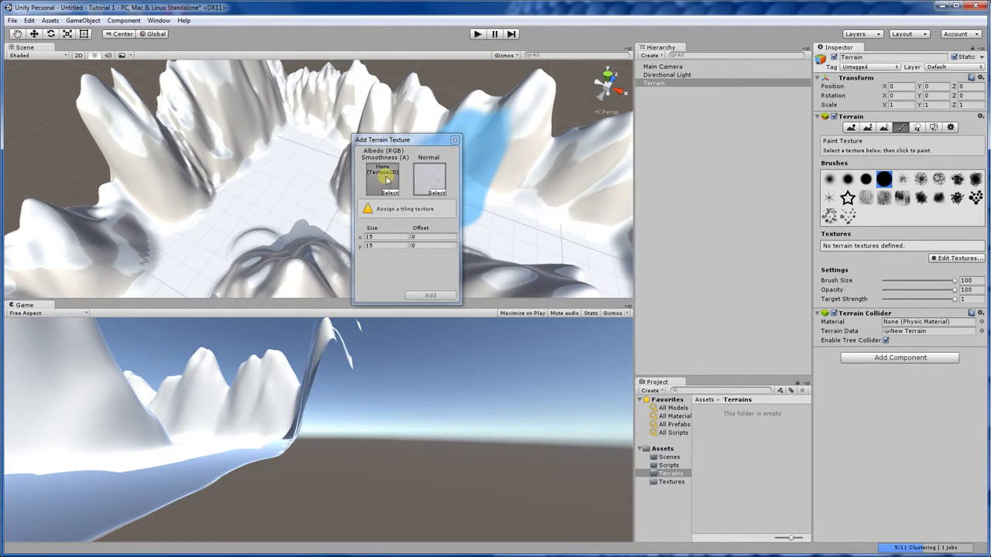
Step: Assign the default checker texture as the albedo and add the new texture to the terrain
{"action": "left_click_drag", "start_coordinate": [389, 144], "coordinate": [172, 230]}
{"action": "mouse_move", "coordinate": [325, 186]}
{"action": "left_mouse_down", "text": "alt"}
{"action": "mouse_move", "coordinate": [380, 170]}
{"action": "mouse_move", "coordinate": [343, 215]}
{"action": "mouse_move", "coordinate": [348, 184]}
{"action": "mouse_move", "coordinate": [325, 195]}
{"action": "left_mouse_up", "text": "alt"}
{"action": "left_click", "coordinate": [172, 278]}
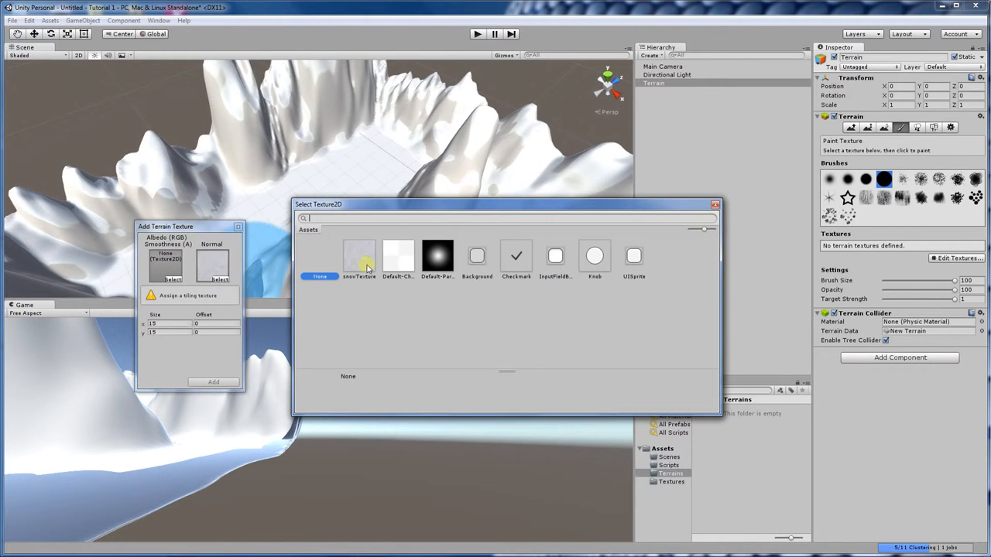
{"action": "left_click", "coordinate": [398, 261]}
{"action": "double_click", "coordinate": [398, 261]}
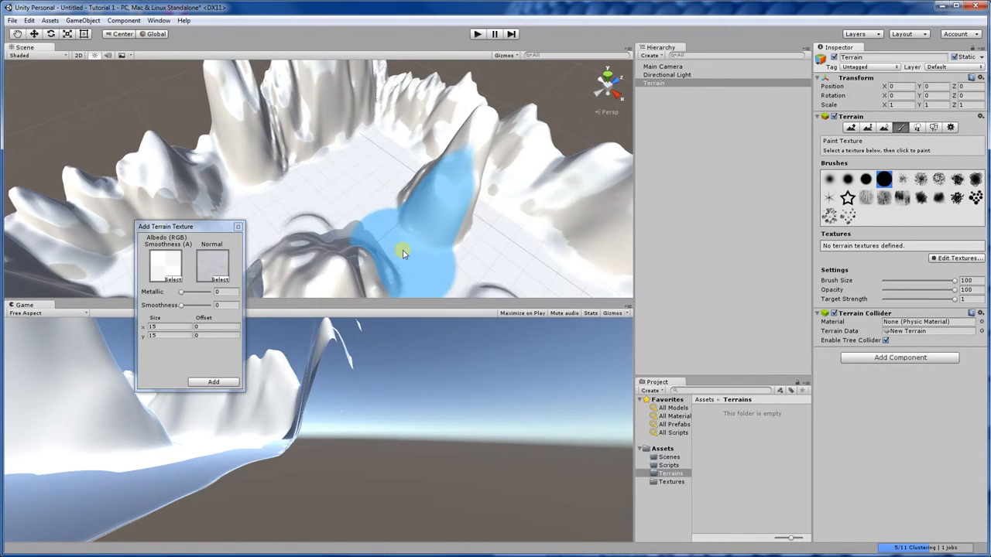
{"action": "left_click", "coordinate": [213, 382]}
{"action": "left_click_drag", "start_coordinate": [340, 229], "coordinate": [635, 210], "text": "alt"}
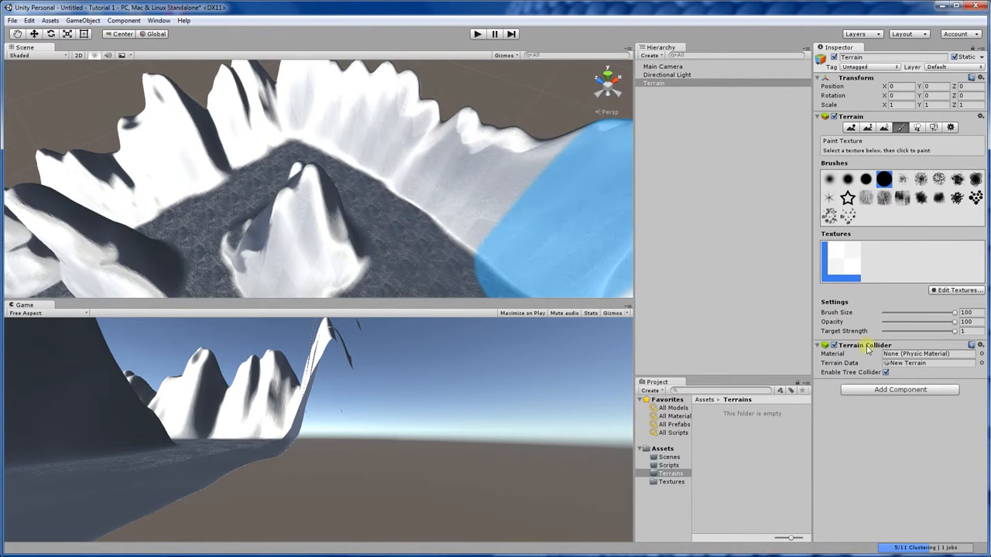
{"action": "left_click", "coordinate": [956, 290]}
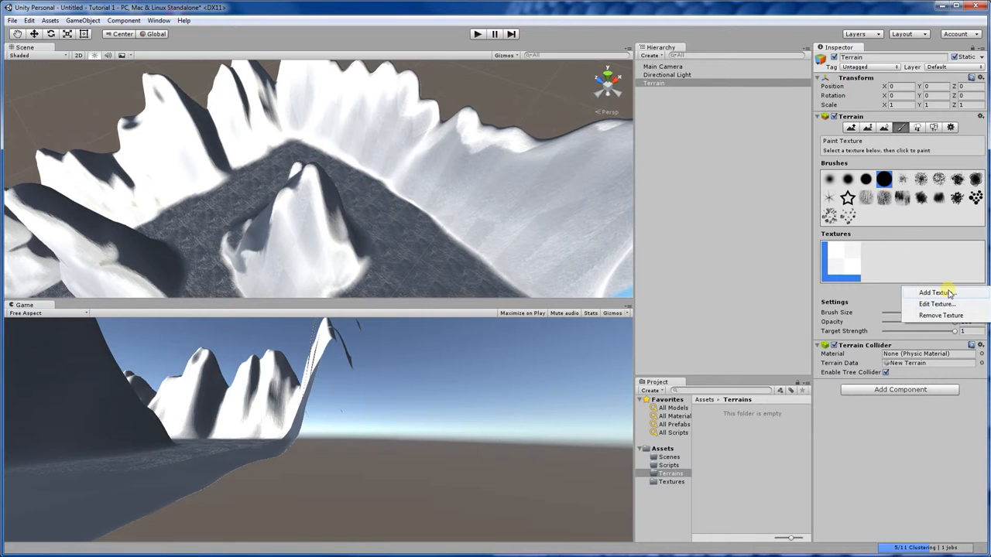
{"action": "left_click", "coordinate": [948, 293]}
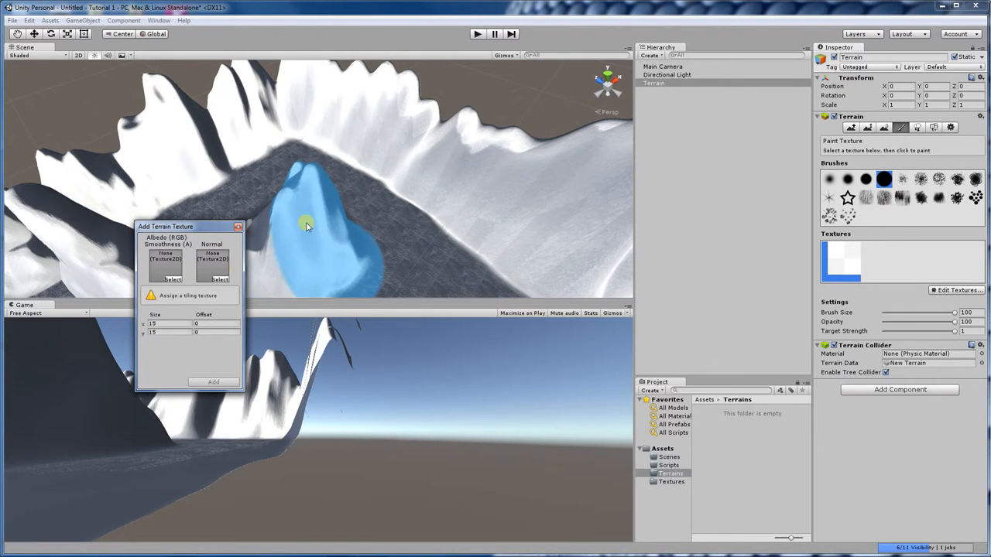
{"action": "left_click", "coordinate": [239, 226]}
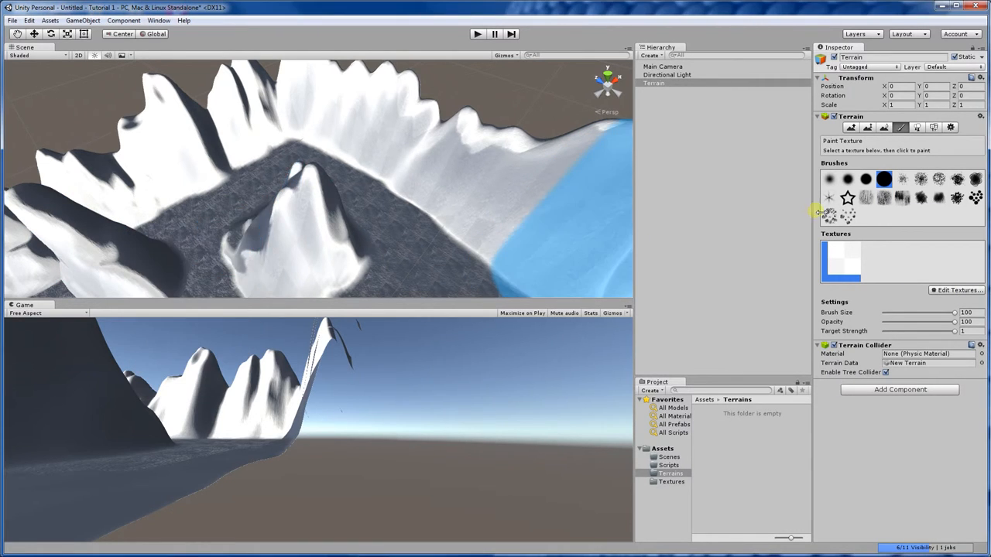
Step: Edit the terrain texture to use snowTexture as its albedo instead of the checker texture, and apply it
{"action": "left_click", "coordinate": [963, 290]}
{"action": "left_click", "coordinate": [935, 304]}
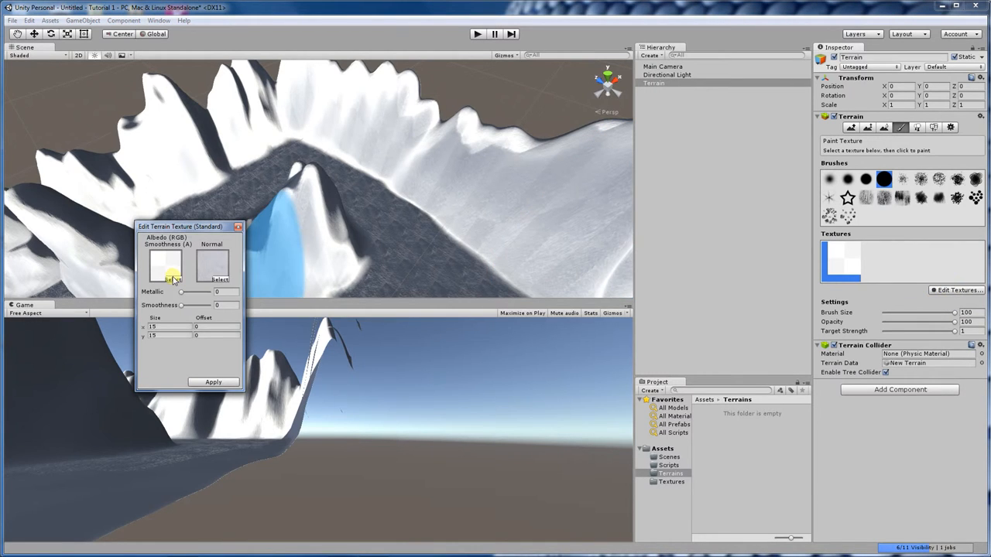
{"action": "left_click", "coordinate": [173, 278]}
{"action": "left_click", "coordinate": [324, 263]}
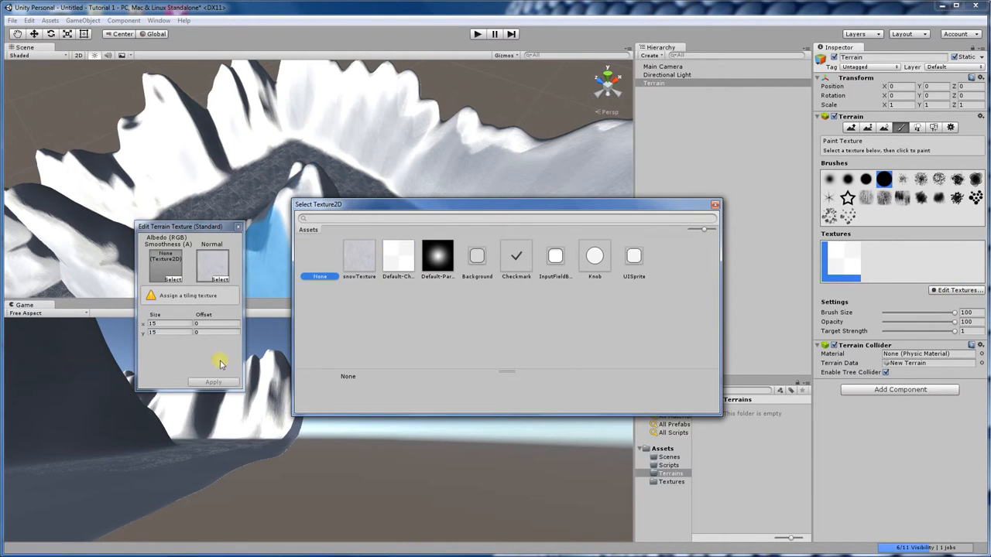
{"action": "left_click", "coordinate": [716, 205]}
{"action": "left_click_drag", "start_coordinate": [176, 228], "coordinate": [477, 215]}
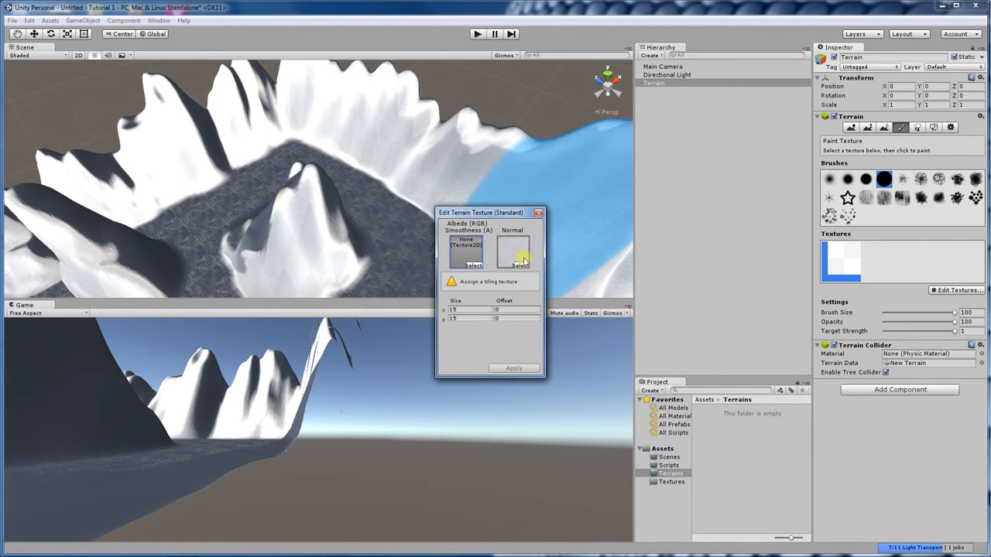
{"action": "left_click", "coordinate": [472, 265]}
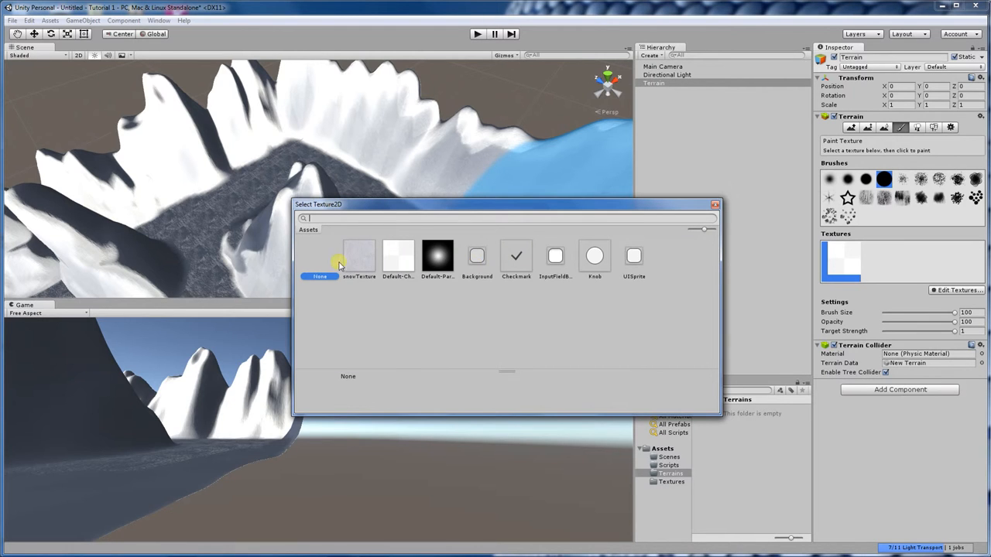
{"action": "left_click", "coordinate": [366, 259]}
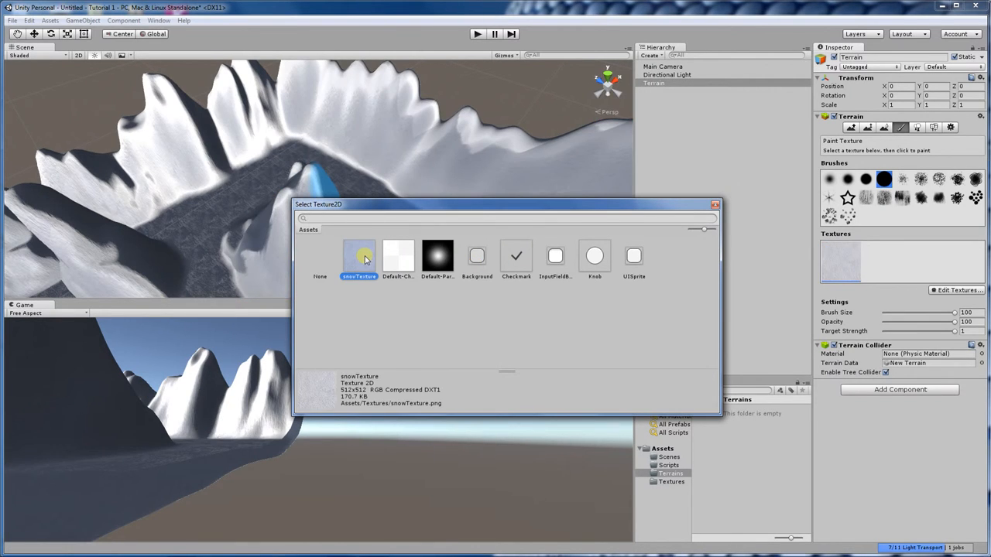
{"action": "double_click", "coordinate": [365, 259]}
{"action": "left_click", "coordinate": [513, 368]}
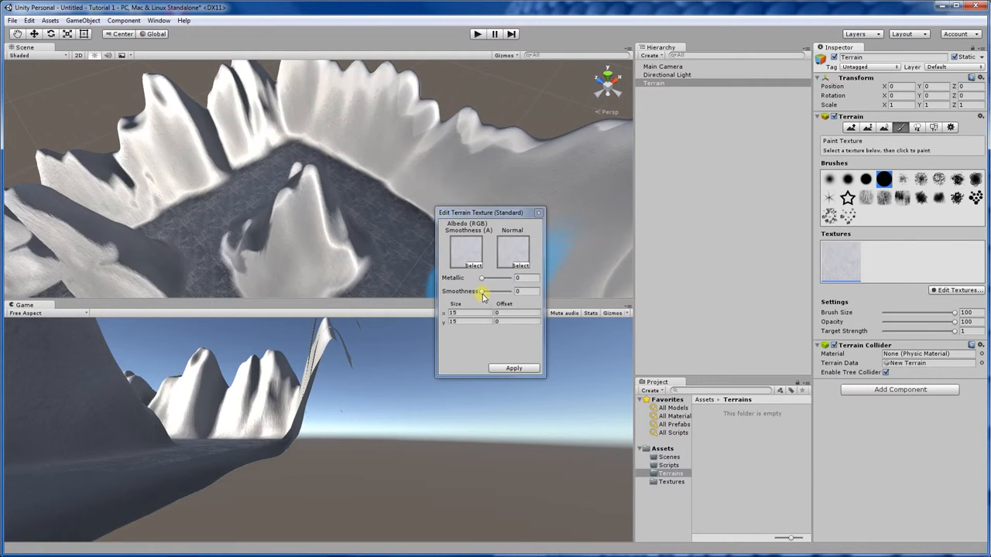
Step: Set the edited terrain texture's smoothness to 0 and apply the texture settings
{"action": "mouse_move", "coordinate": [480, 292]}
{"action": "left_mouse_down"}
{"action": "mouse_move", "coordinate": [506, 290]}
{"action": "mouse_move", "coordinate": [465, 298]}
{"action": "left_mouse_up"}
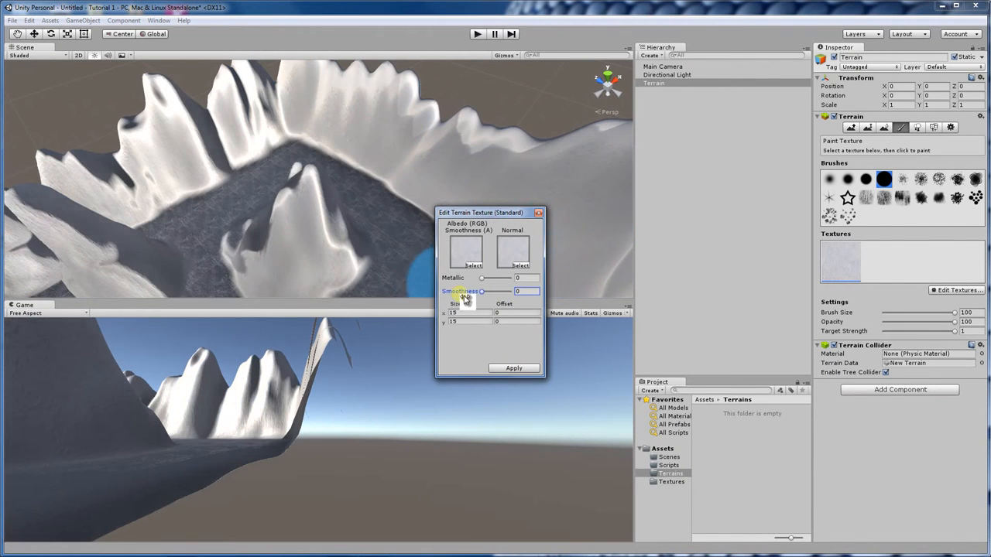
{"action": "left_click", "coordinate": [500, 371]}
Step: Move the directional light above the middle of the terrain, to about X 126.5, Y 85.4, Z 105.6
{"action": "right_click_drag", "start_coordinate": [388, 184], "coordinate": [856, 45]}
{"action": "left_click", "coordinate": [662, 72]}
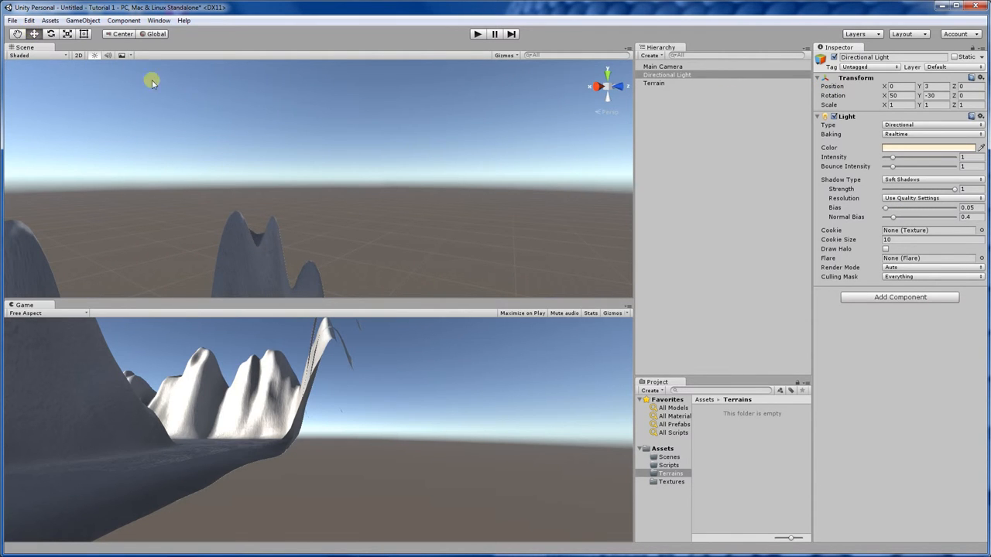
{"action": "key", "text": "f"}
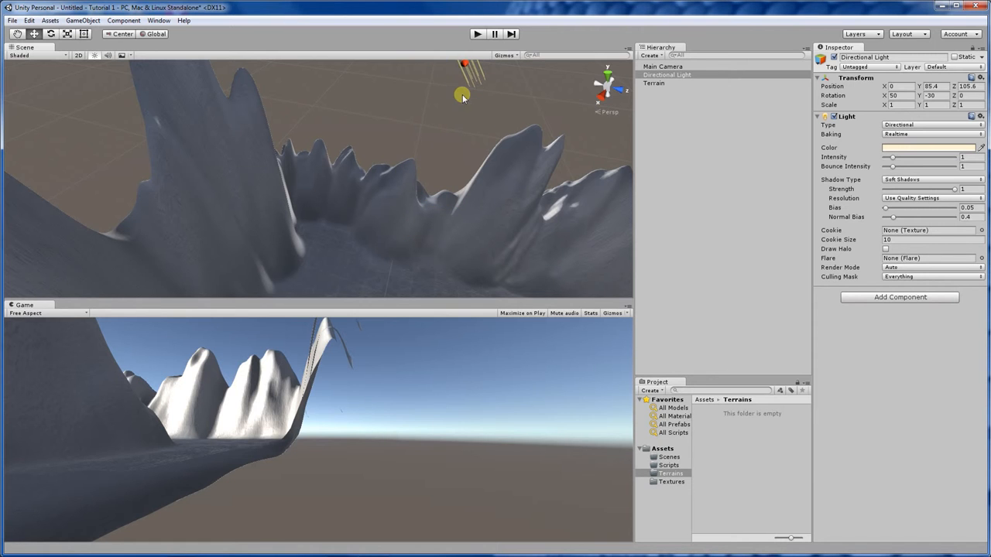
{"action": "right_click_drag", "start_coordinate": [407, 186], "coordinate": [482, 191]}
{"action": "scroll", "coordinate": [410, 204], "scroll_direction": "down", "scroll_amount": 4}
{"action": "scroll", "coordinate": [422, 223], "scroll_direction": "down", "scroll_amount": 3}
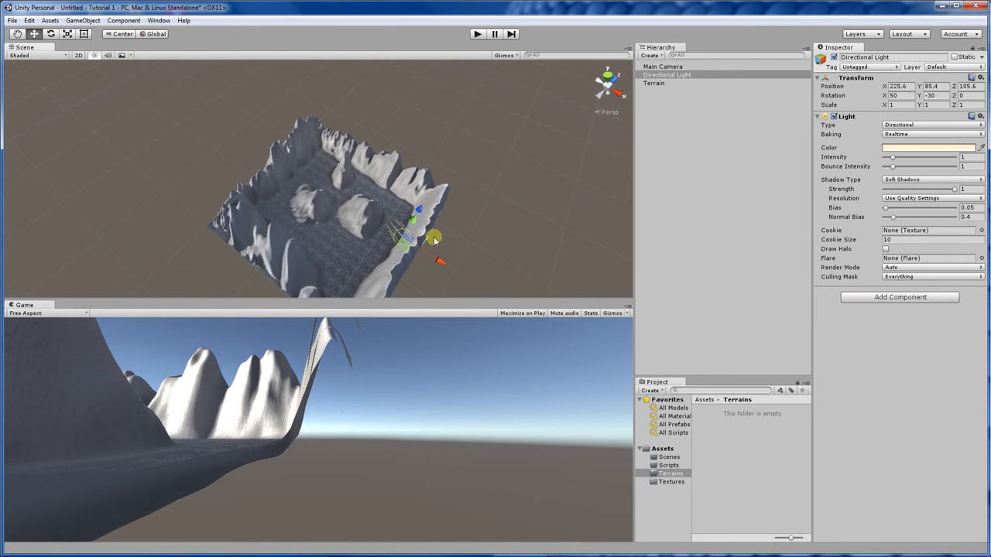
{"action": "right_click_drag", "start_coordinate": [431, 242], "coordinate": [396, 90]}
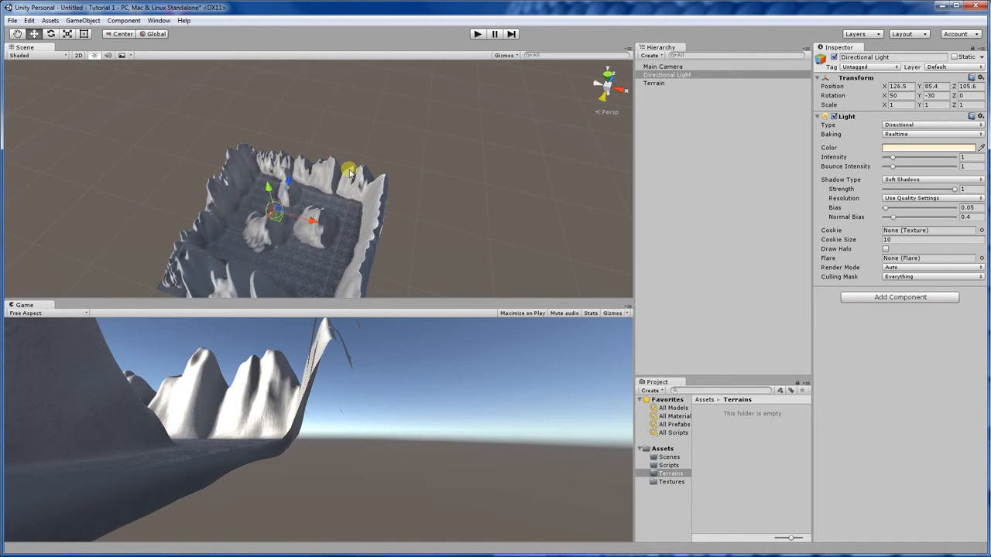
Step: Delete the directional light and add an area light in the middle of the terrain
{"action": "key", "text": "Delete"}
{"action": "left_click_drag", "start_coordinate": [474, 177], "coordinate": [326, 139], "text": "alt"}
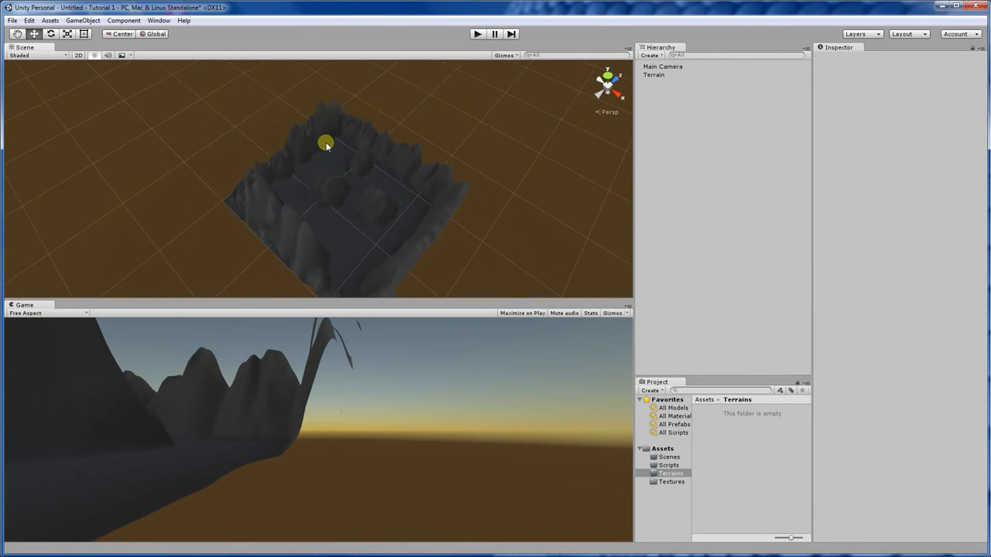
{"action": "left_click", "coordinate": [28, 20]}
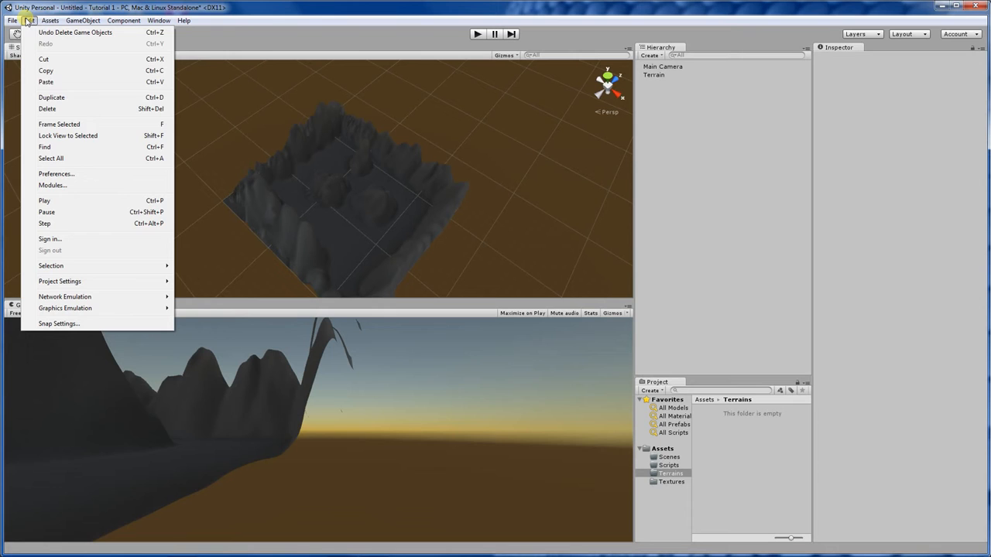
{"action": "mouse_move", "coordinate": [50, 20]}
{"action": "mouse_move", "coordinate": [85, 20]}
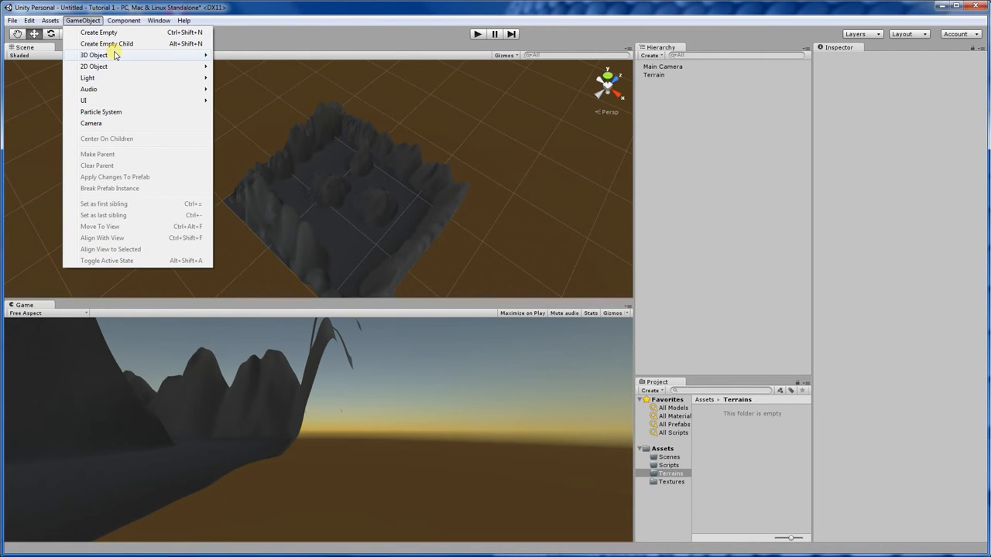
{"action": "mouse_move", "coordinate": [116, 80]}
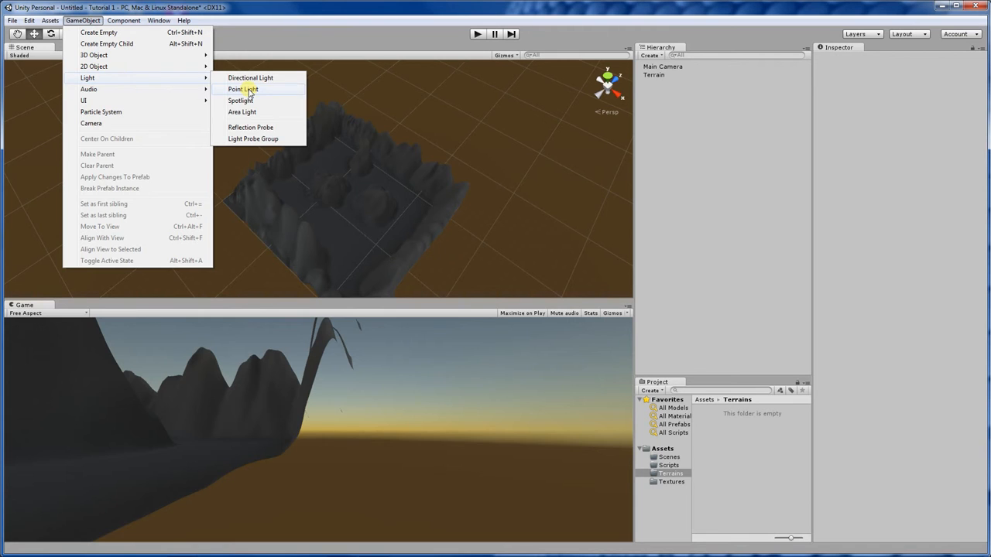
{"action": "left_click", "coordinate": [258, 115]}
{"action": "left_click_drag", "start_coordinate": [346, 201], "coordinate": [377, 227]}
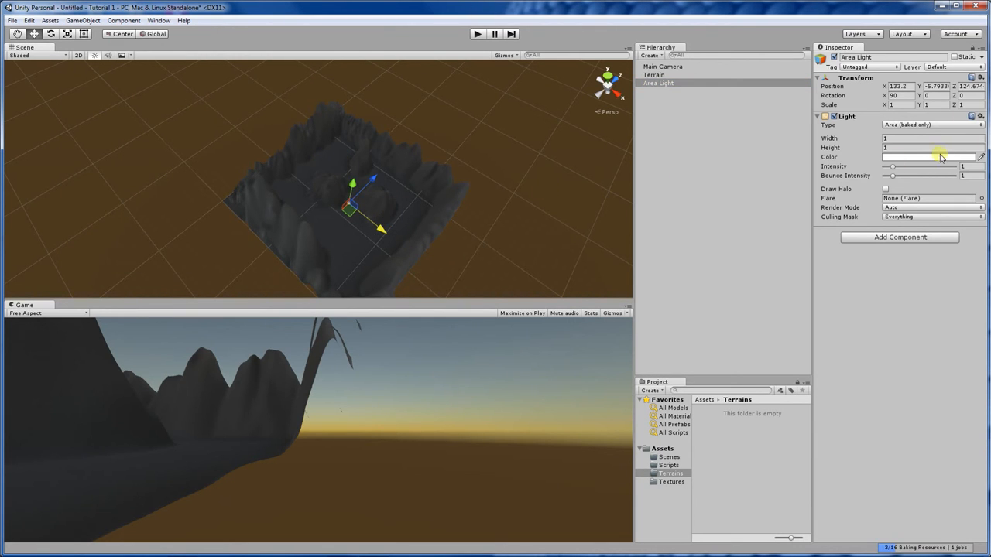
Step: Set the area light's intensity to 8 and both its width and height to 1000
{"action": "left_click_drag", "start_coordinate": [892, 171], "coordinate": [959, 173]}
{"action": "left_click", "coordinate": [917, 139]}
{"action": "type", "text": "1000"}
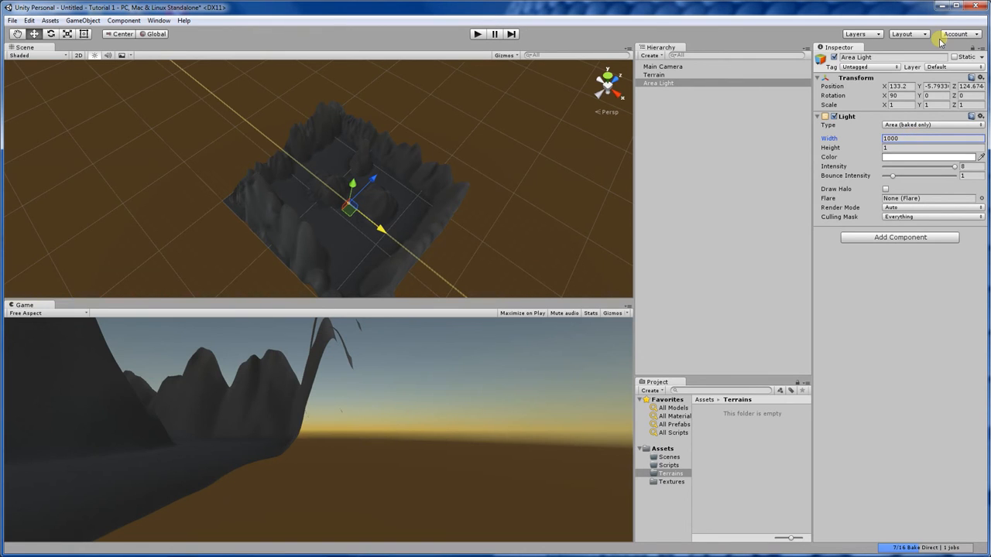
{"action": "left_click", "coordinate": [911, 148]}
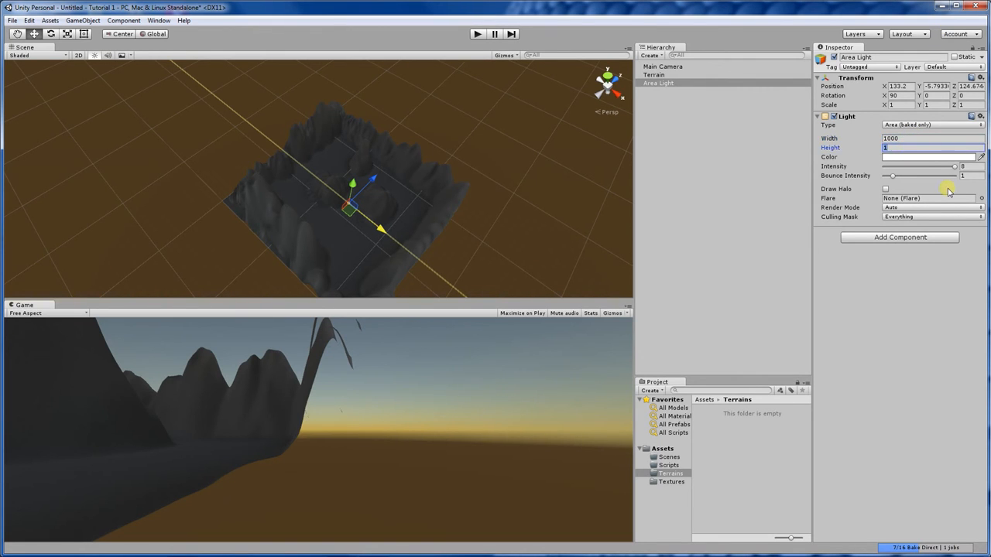
{"action": "type", "text": "1000"}
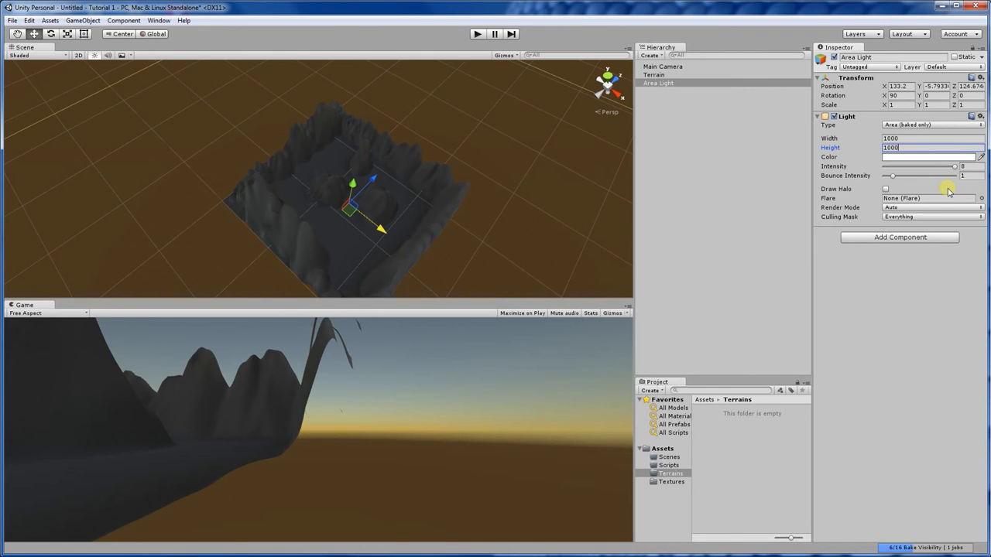
Step: Raise the area light above the terrain to about Y 109.3 and set its bounce intensity to 8
{"action": "left_click_drag", "start_coordinate": [350, 184], "coordinate": [422, 151]}
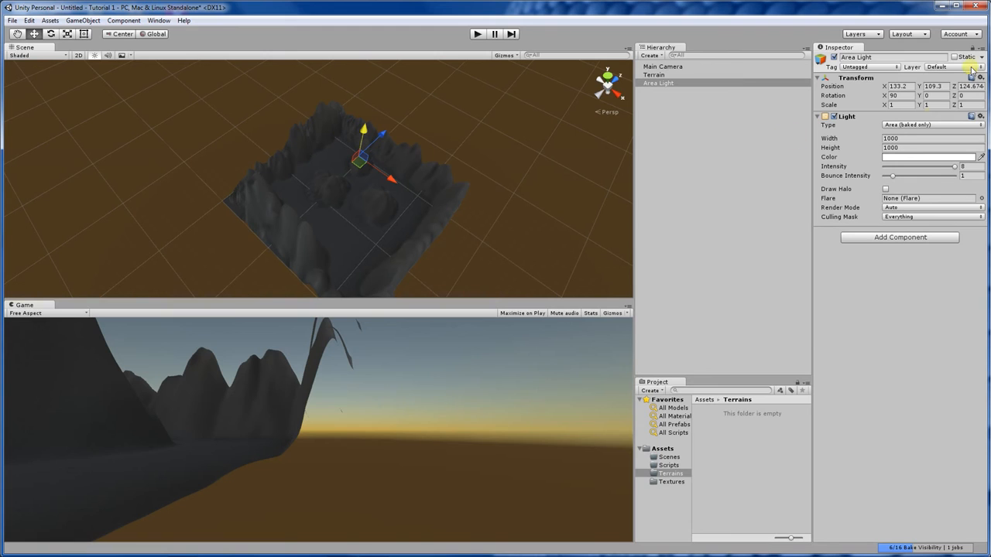
{"action": "left_click_drag", "start_coordinate": [888, 176], "coordinate": [983, 182]}
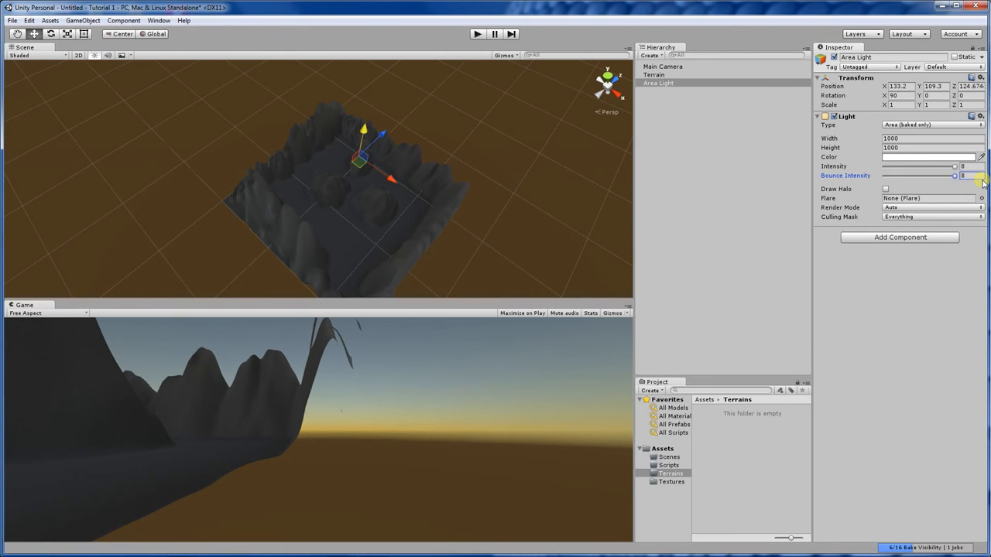
{"action": "left_click", "coordinate": [913, 198]}
{"action": "left_click", "coordinate": [979, 199]}
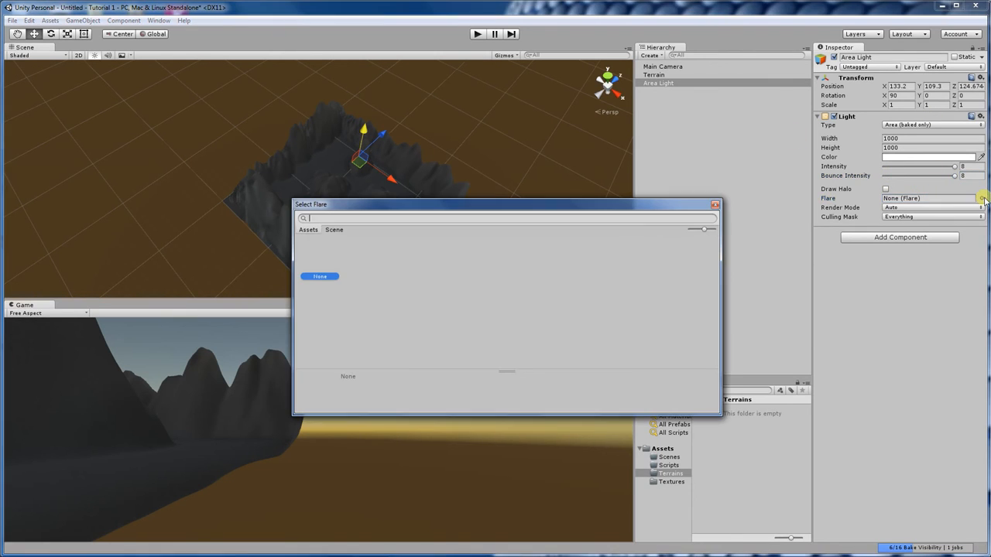
{"action": "left_click", "coordinate": [728, 201]}
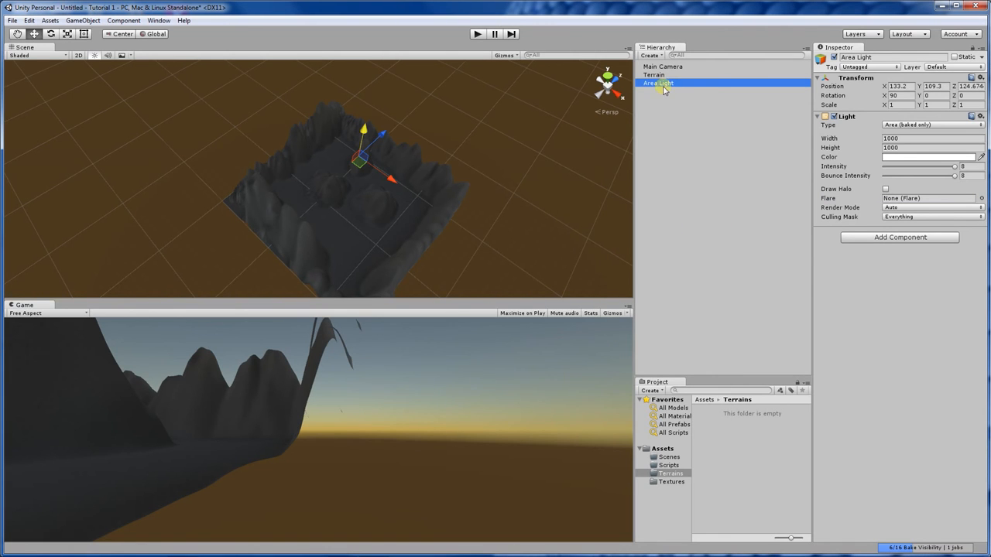
Step: Move the main camera inside the terrain to about X 97.1, Y 5, Z 56.3, and deselect it
{"action": "left_click", "coordinate": [658, 67]}
{"action": "left_click_drag", "start_coordinate": [435, 292], "coordinate": [276, 296]}
{"action": "left_click_drag", "start_coordinate": [351, 180], "coordinate": [322, 188]}
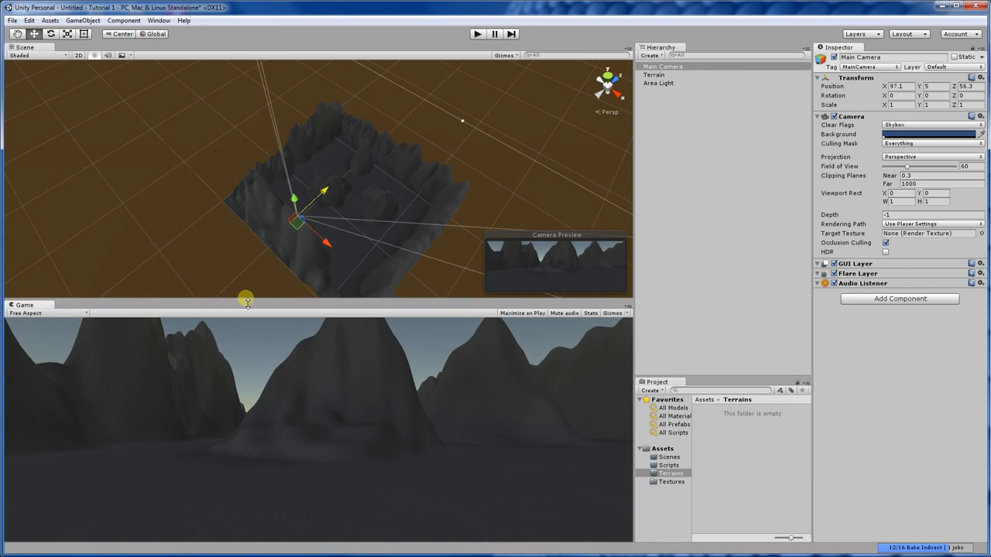
{"action": "left_click", "coordinate": [688, 92]}
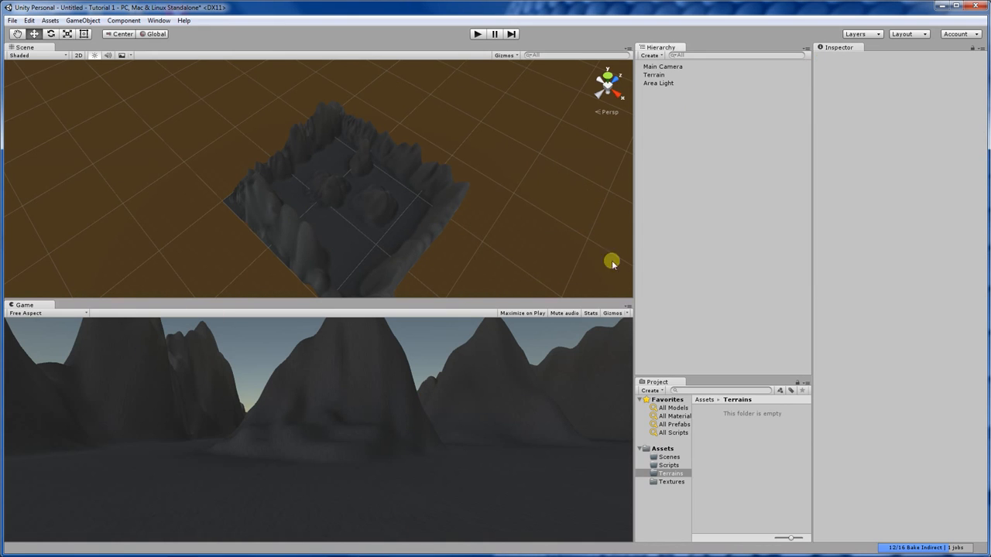